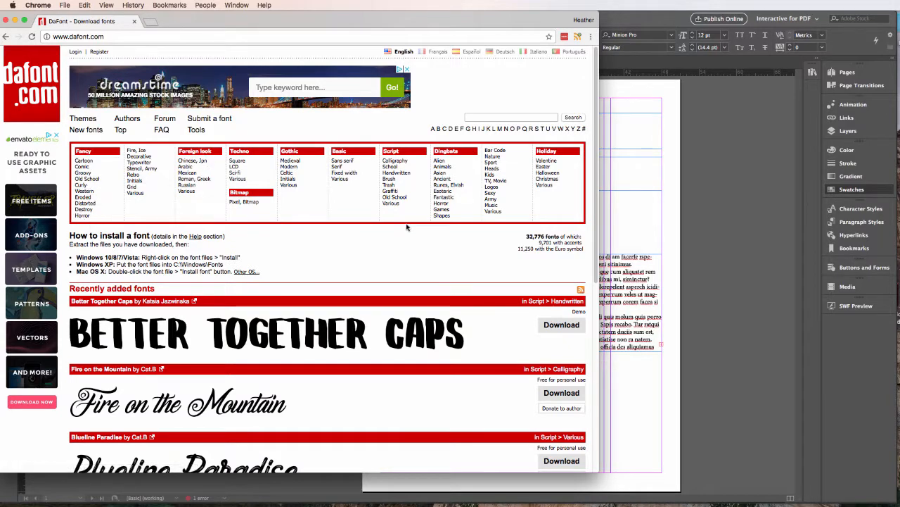
- Browse the Basic > Sans serif fonts on DaFont and download Bebas Neue
click(343, 162)
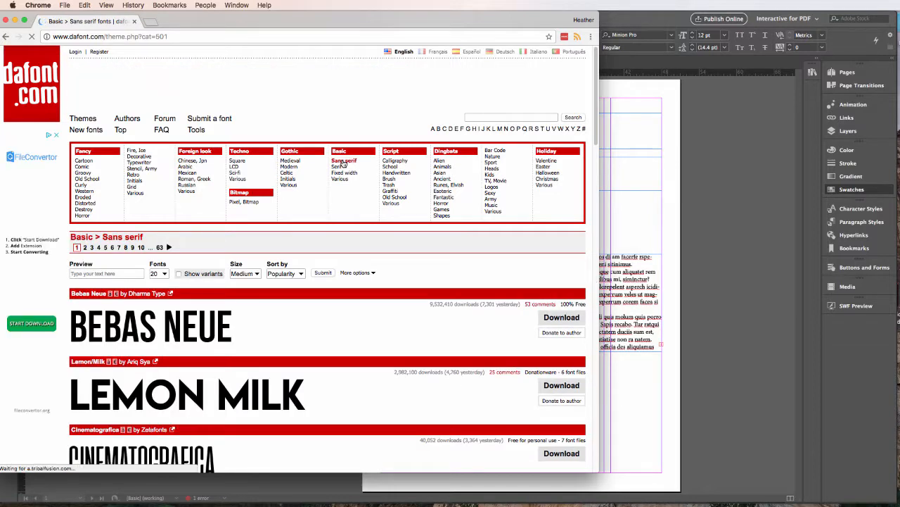
scroll(404, 269, down, 2)
scroll(404, 269, down, 7)
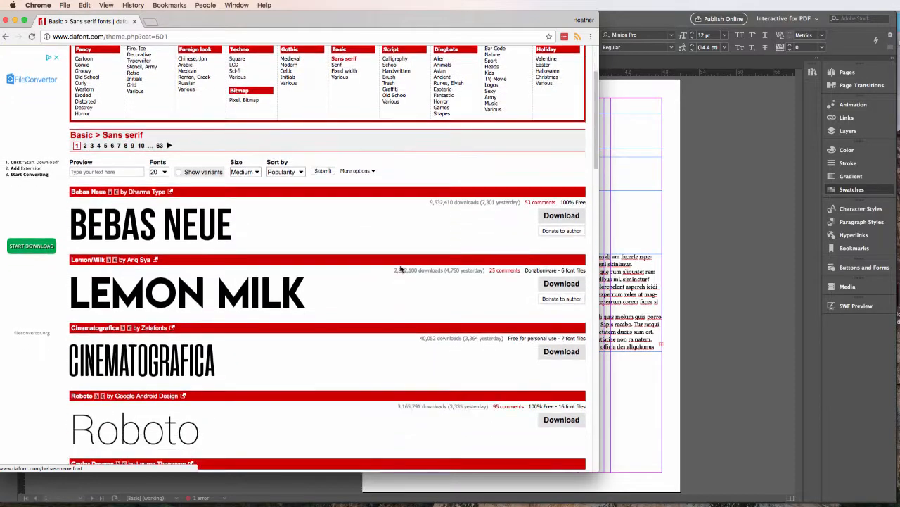
scroll(400, 269, down, 4)
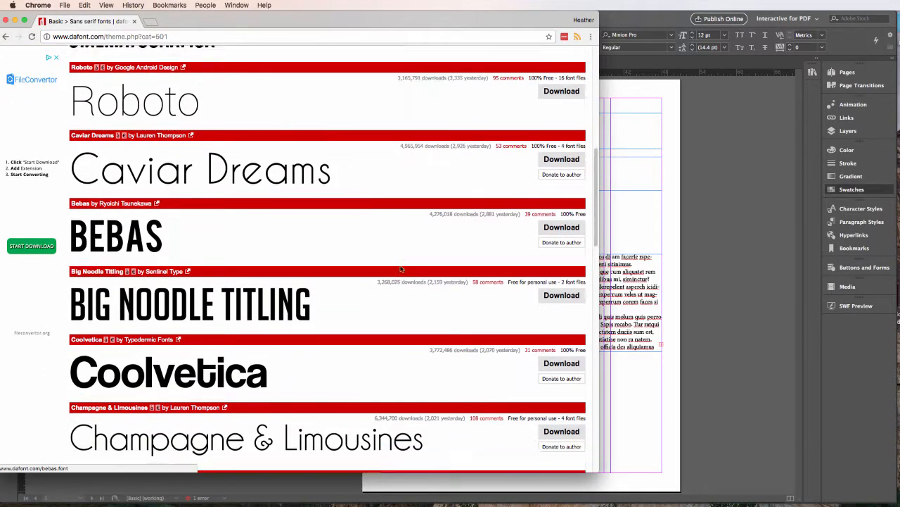
scroll(400, 269, up, 6)
scroll(400, 269, up, 1)
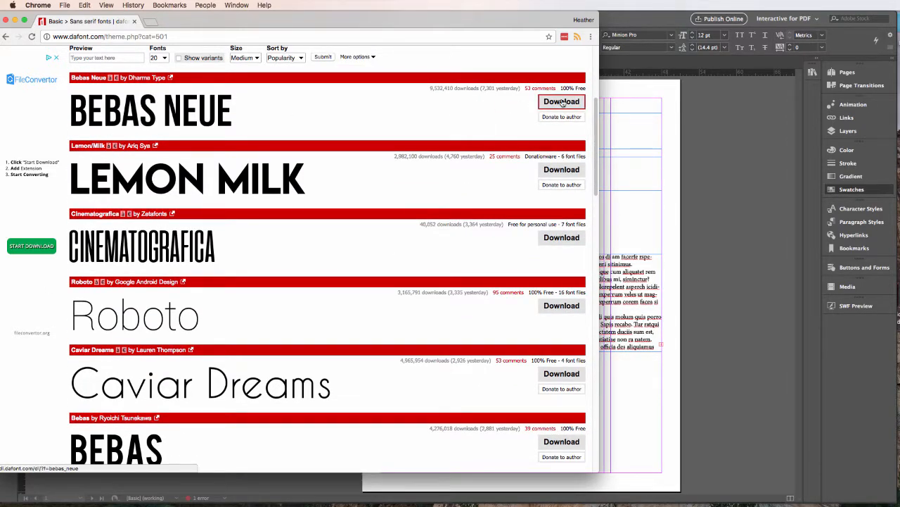
click(561, 102)
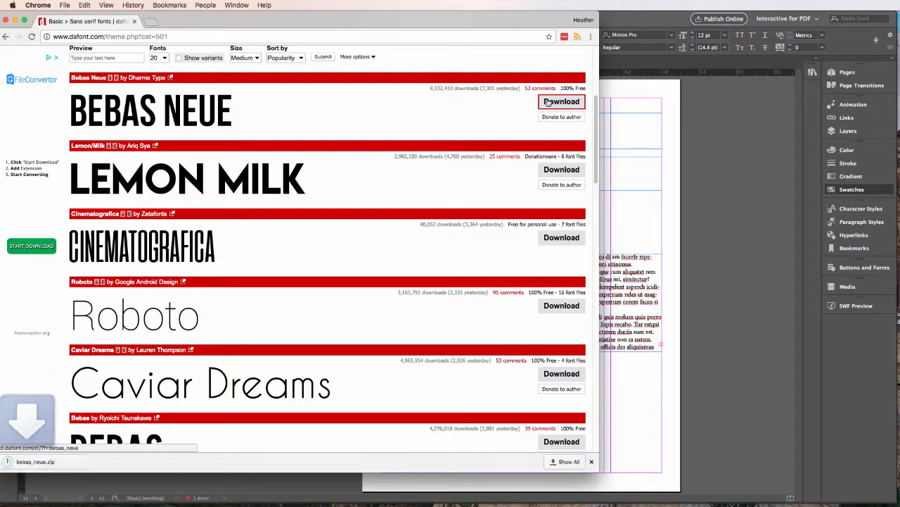
- Open BebasNeue.otf from the downloaded bebas_neue archive and install the font
click(37, 462)
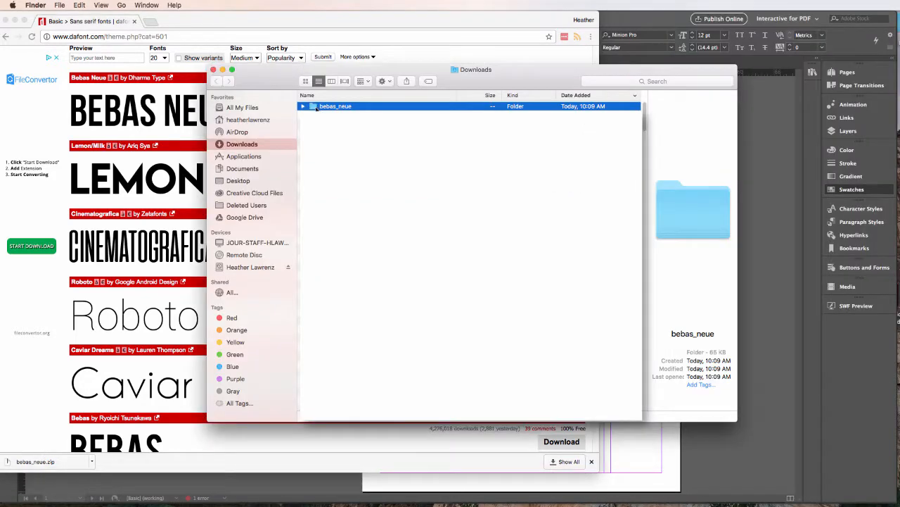
double_click(317, 107)
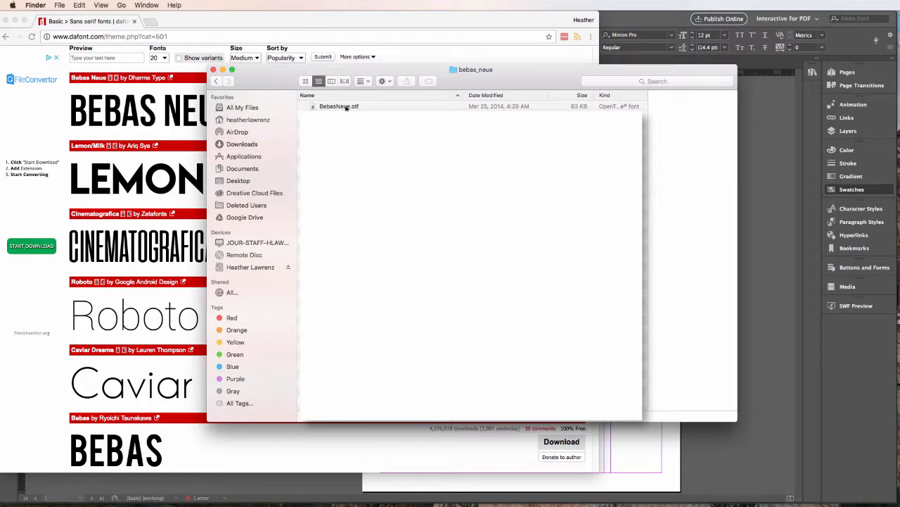
double_click(345, 106)
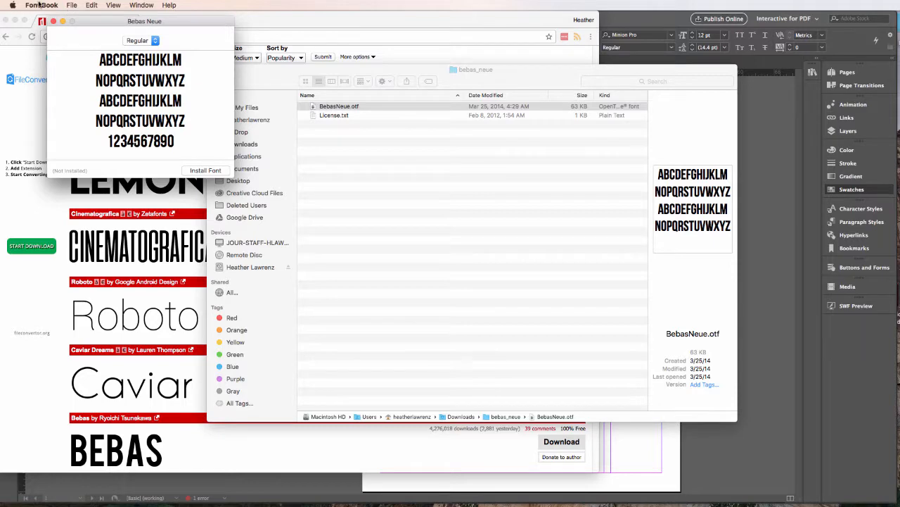
click(201, 171)
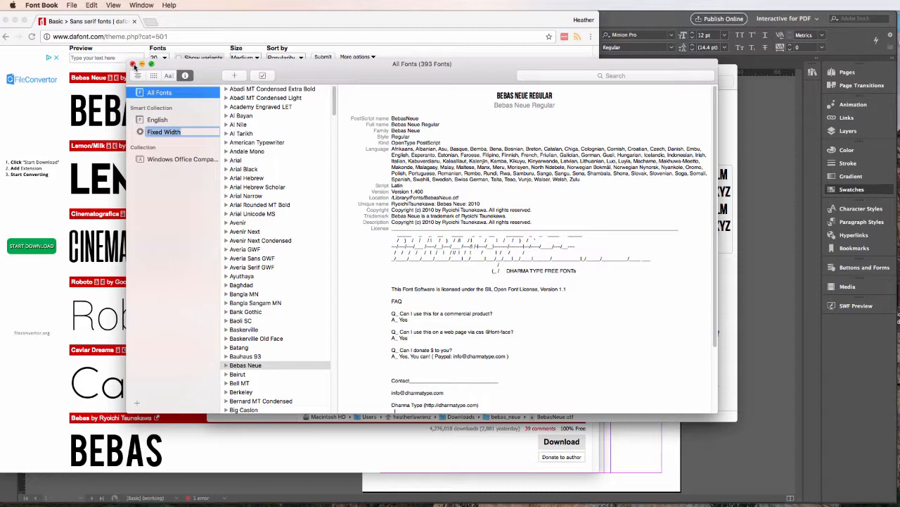
- Switch to InDesign and set the word "serif" at the page's upper right in Bebas Neue at 60 pt
click(632, 23)
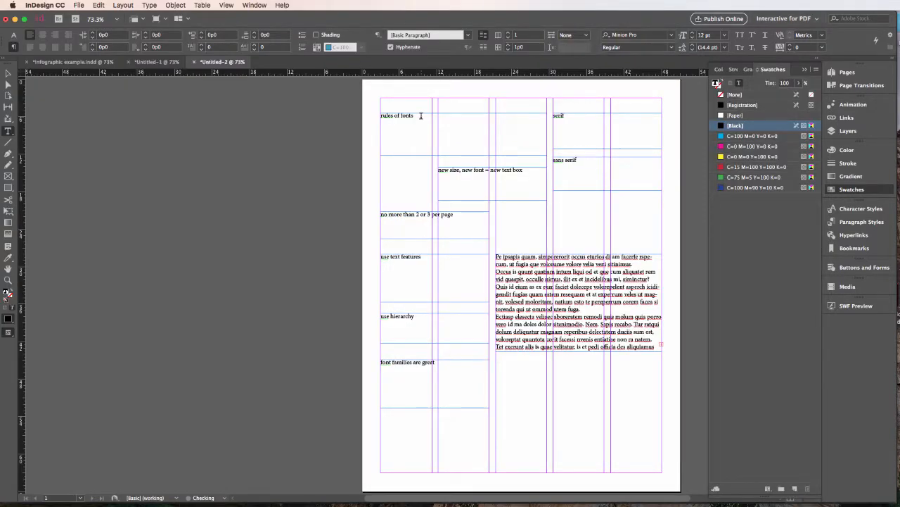
drag(565, 117, 541, 117)
click(643, 36)
text(beb)
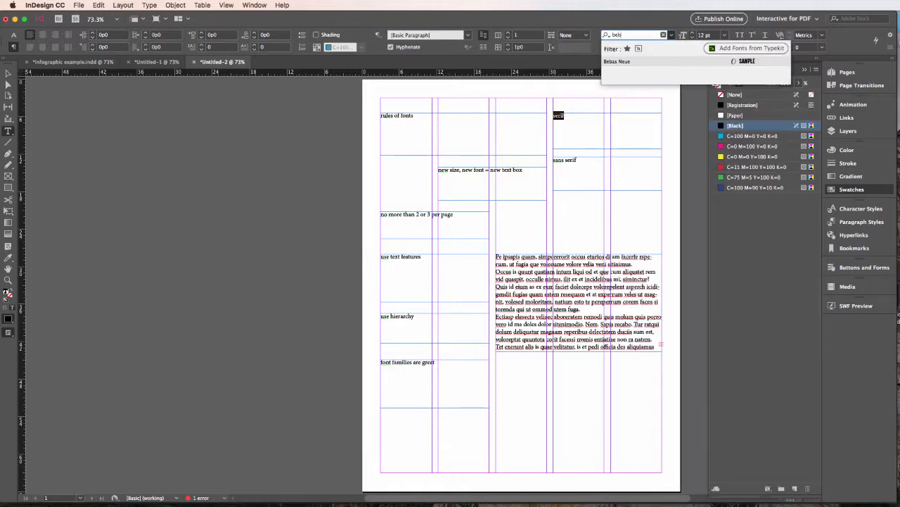
click(624, 61)
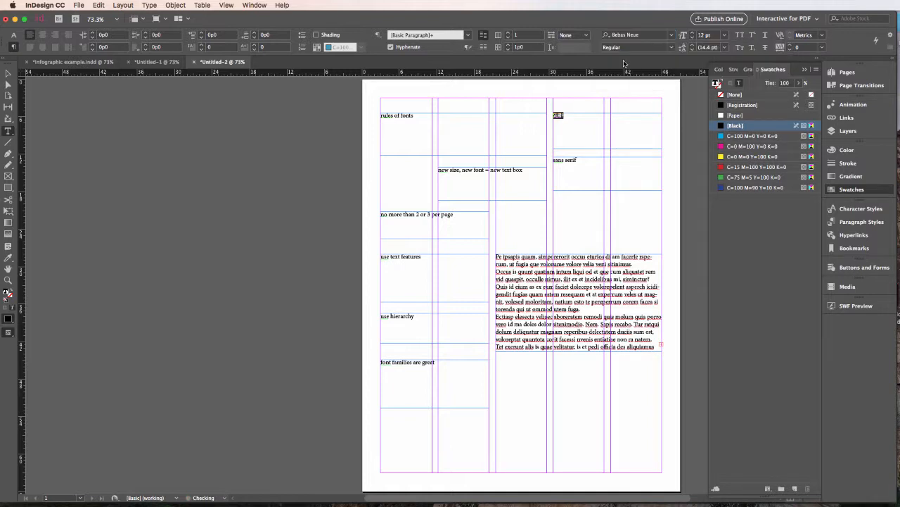
click(725, 36)
click(715, 180)
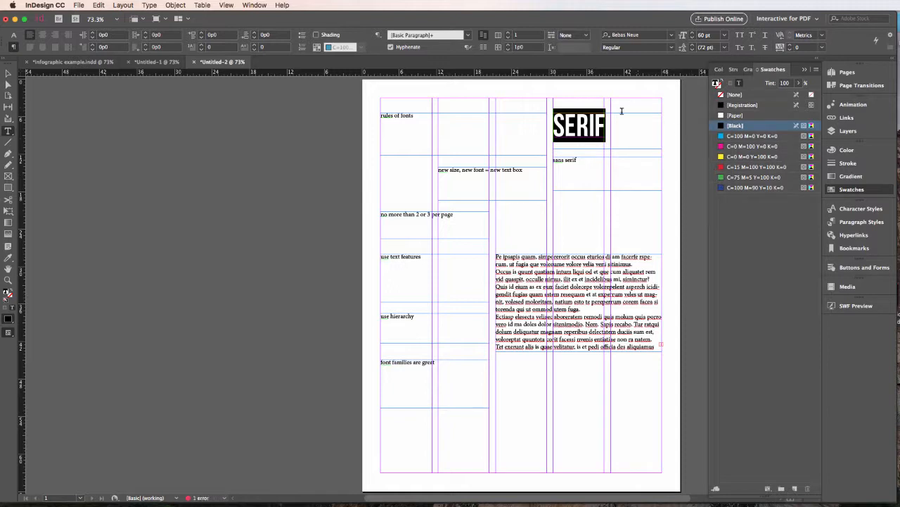
- Replace the large "SERIF" heading's text with "SANS SERIF"
click(608, 135)
drag(607, 125, 552, 121)
text(S)
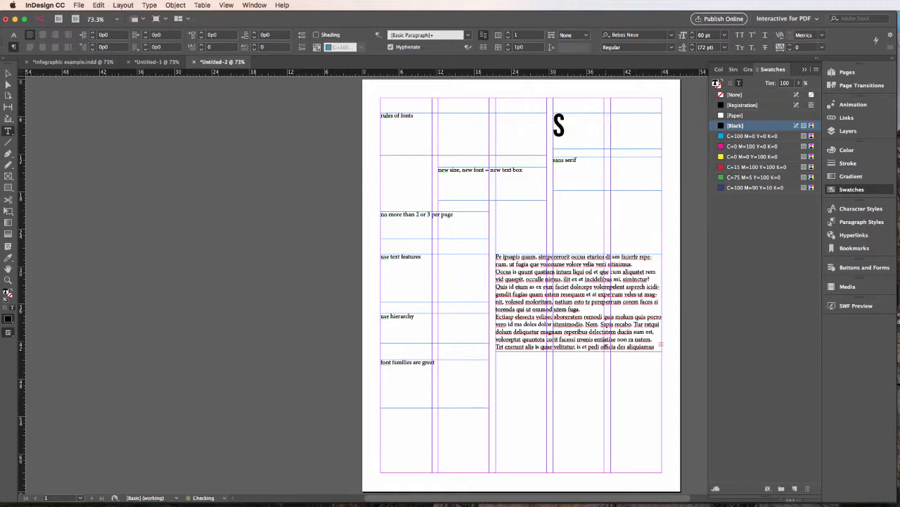
- Set the small "sans serif" line under the heading in Times Regular at 72 pt and change its text to "serif"
click(653, 37)
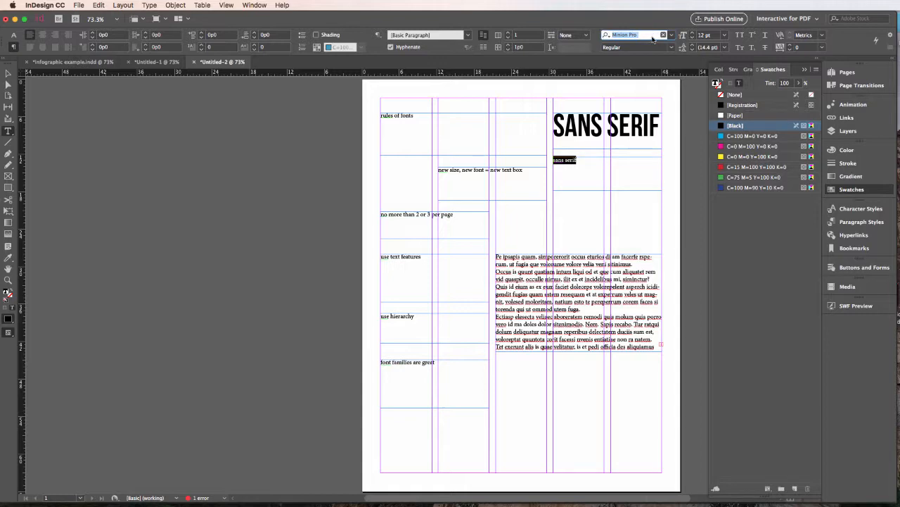
text(times)
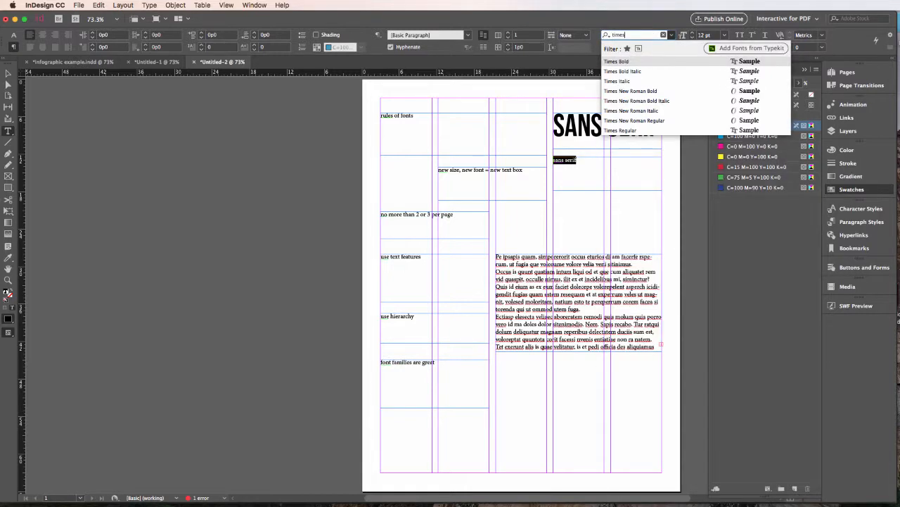
click(631, 132)
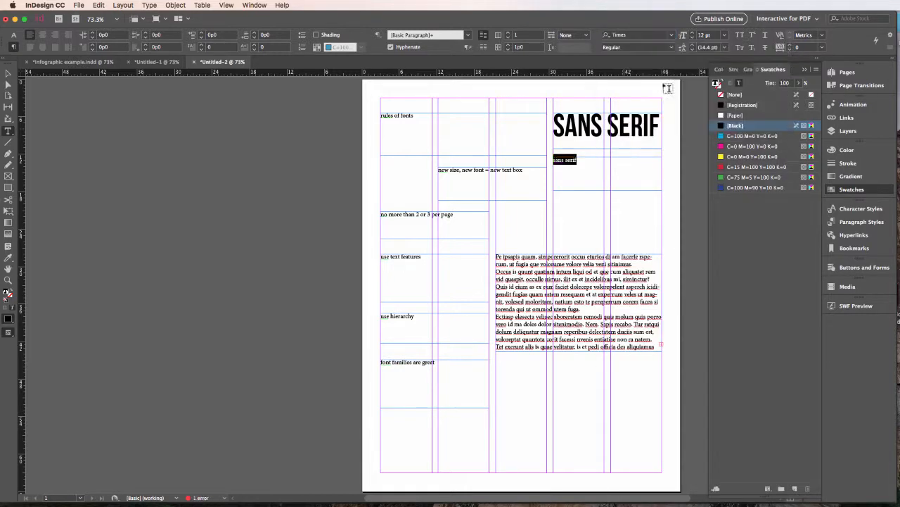
click(724, 35)
click(710, 189)
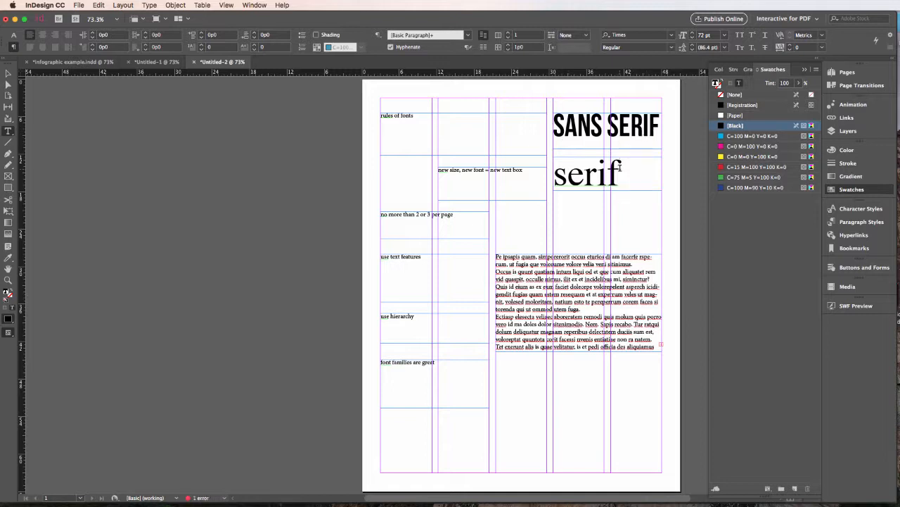
click(672, 37)
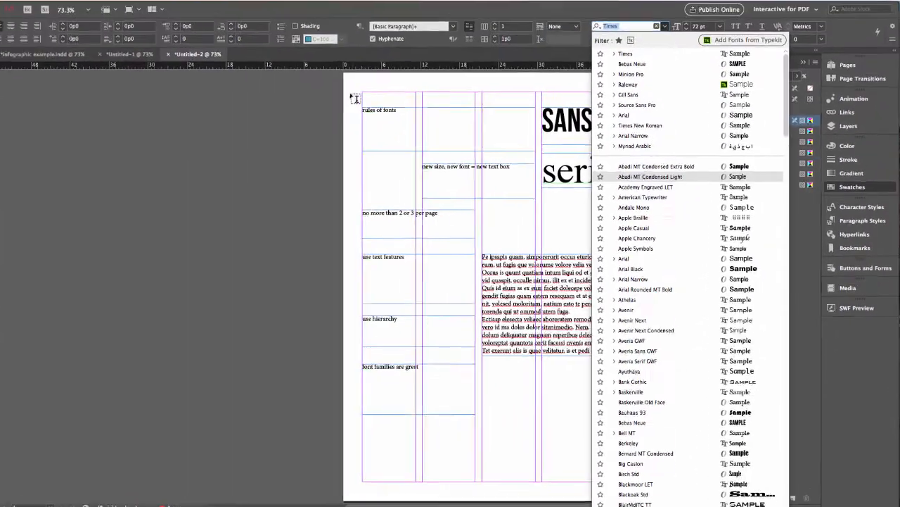
click(186, 42)
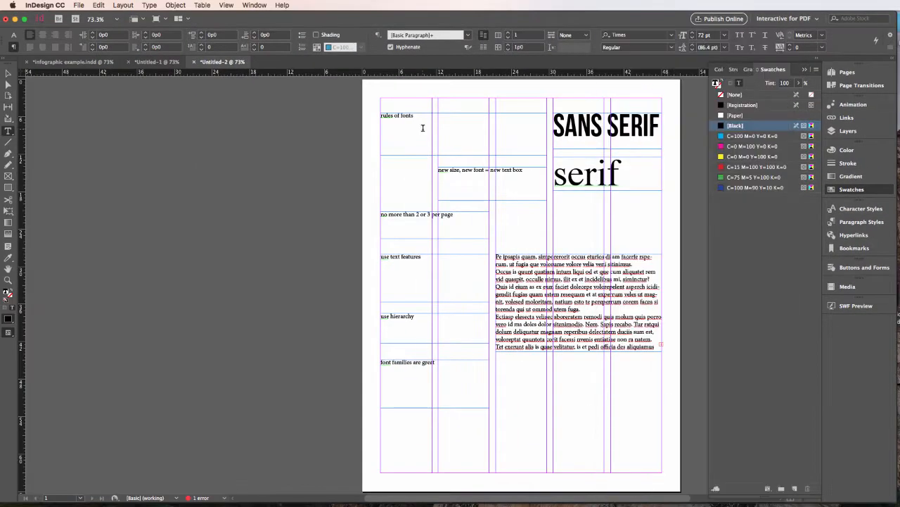
- Set the "rules of fonts" heading in Raleway Bold at 48 pt so it fits its text frame
drag(253, 59, 174, 61)
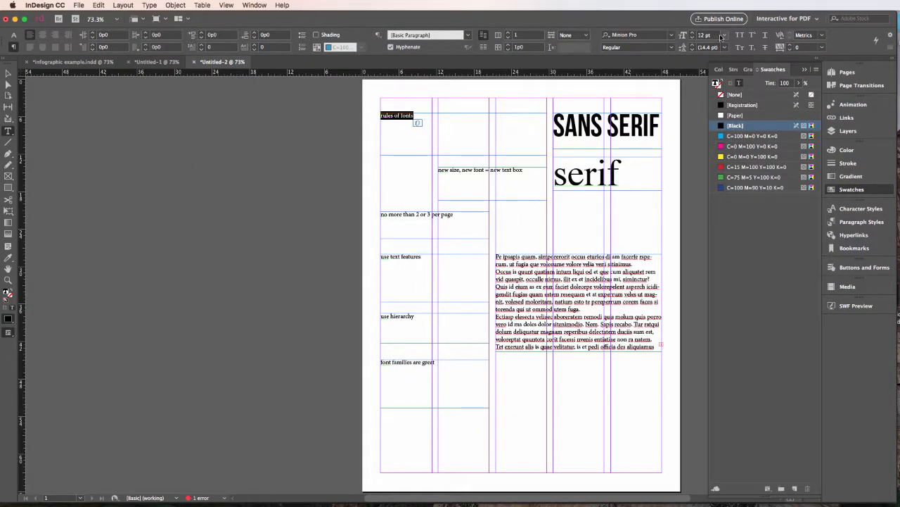
click(654, 37)
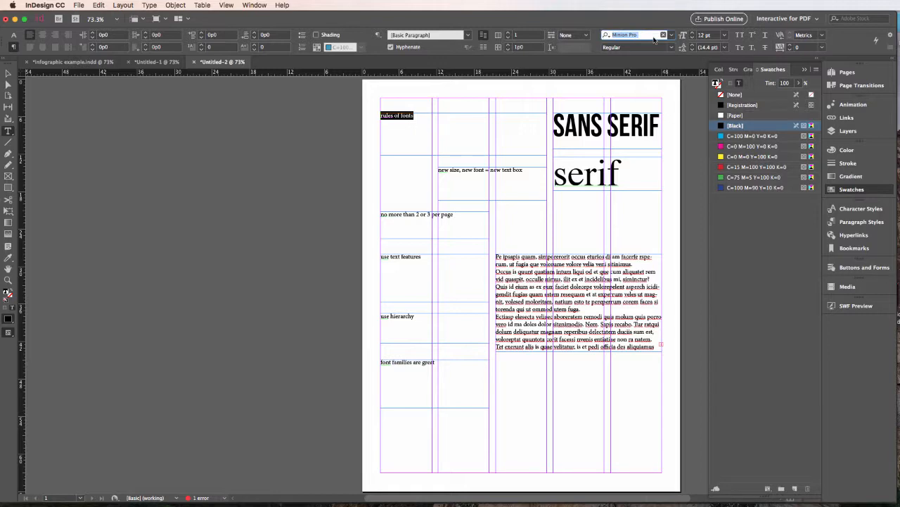
text(rale)
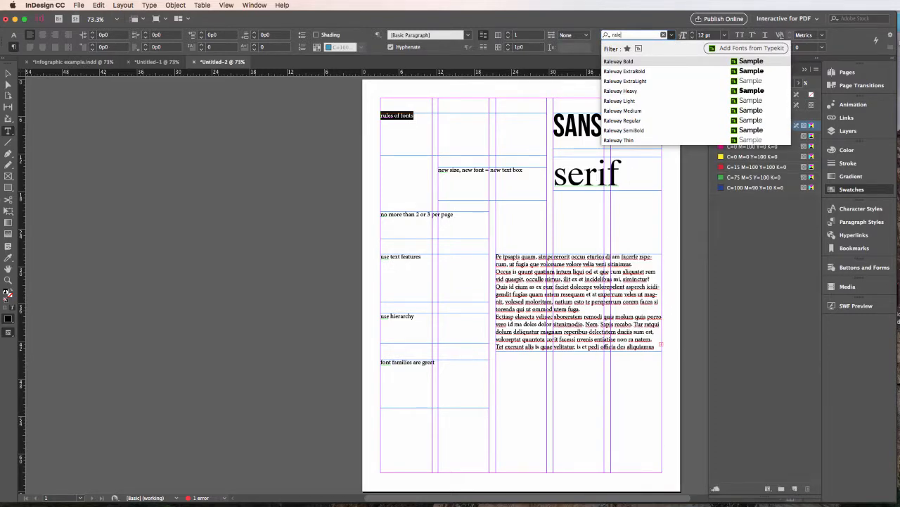
click(670, 63)
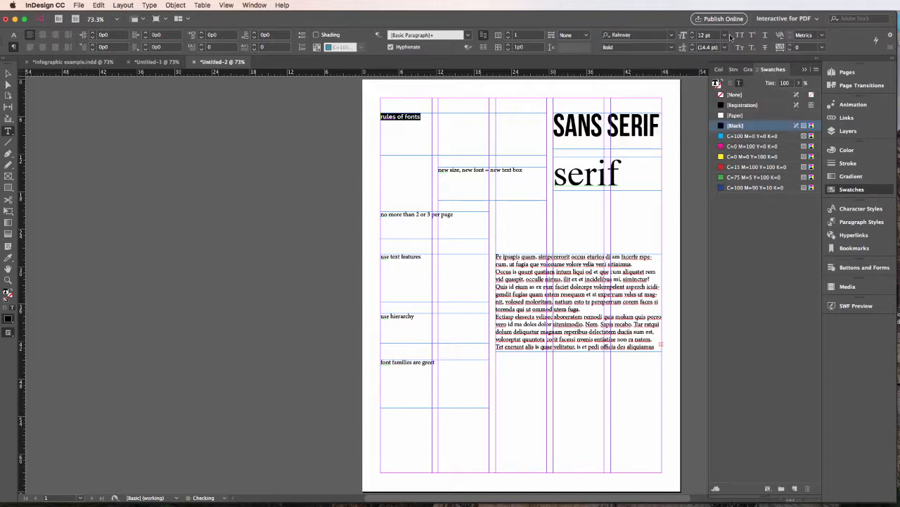
click(726, 35)
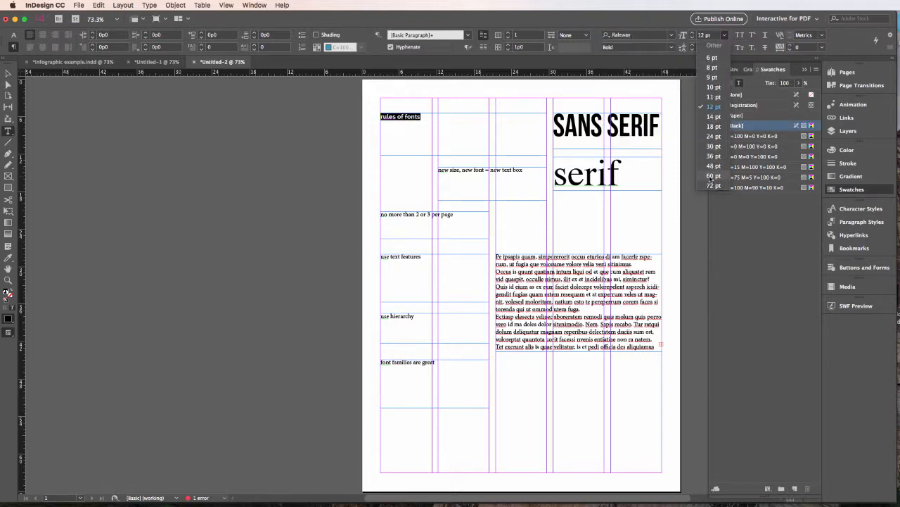
click(713, 176)
click(726, 35)
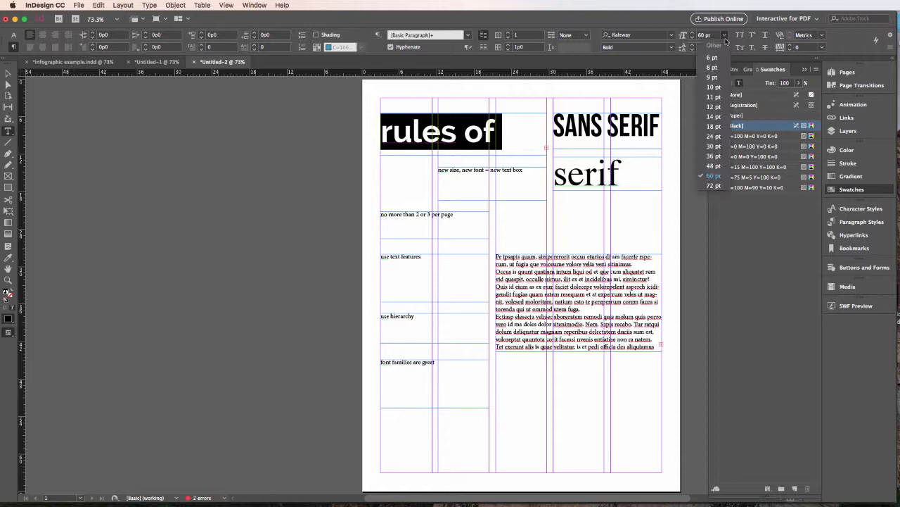
click(720, 169)
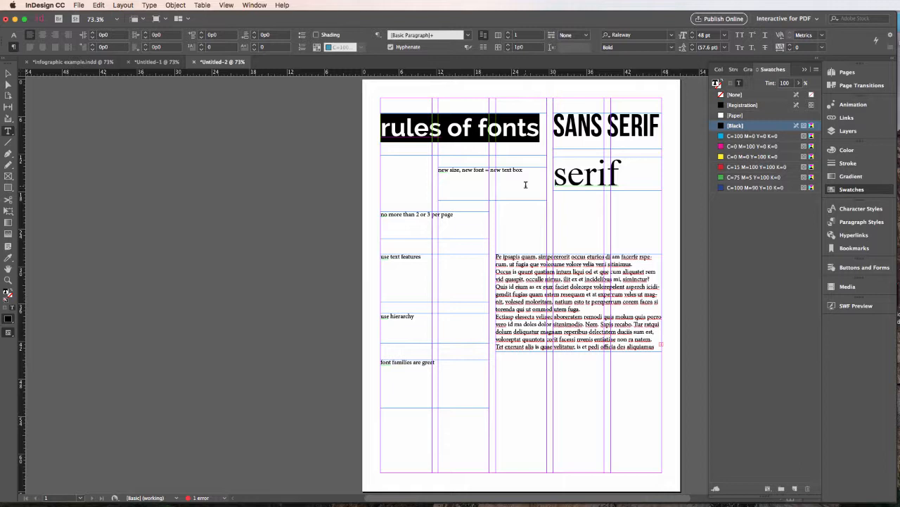
- Set the line "new size, new font = new text box" in Raleway Medium at 24 pt
drag(525, 169, 420, 169)
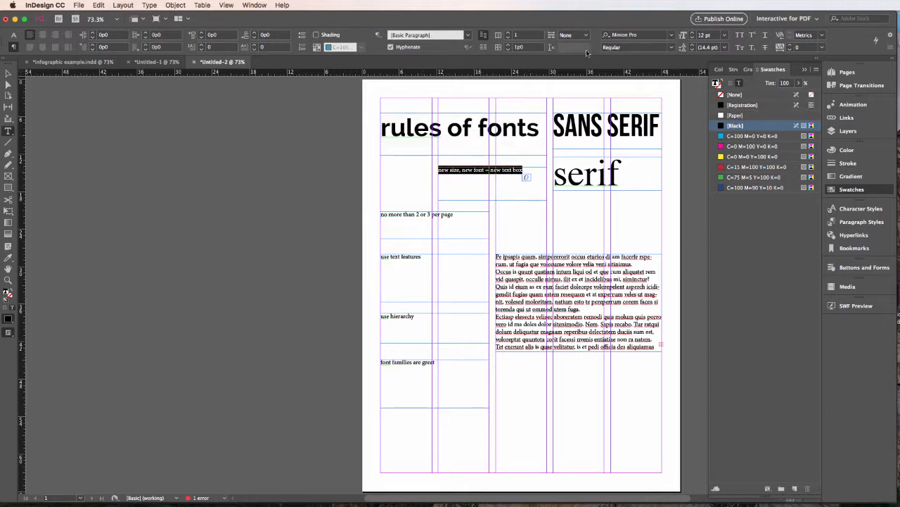
click(643, 35)
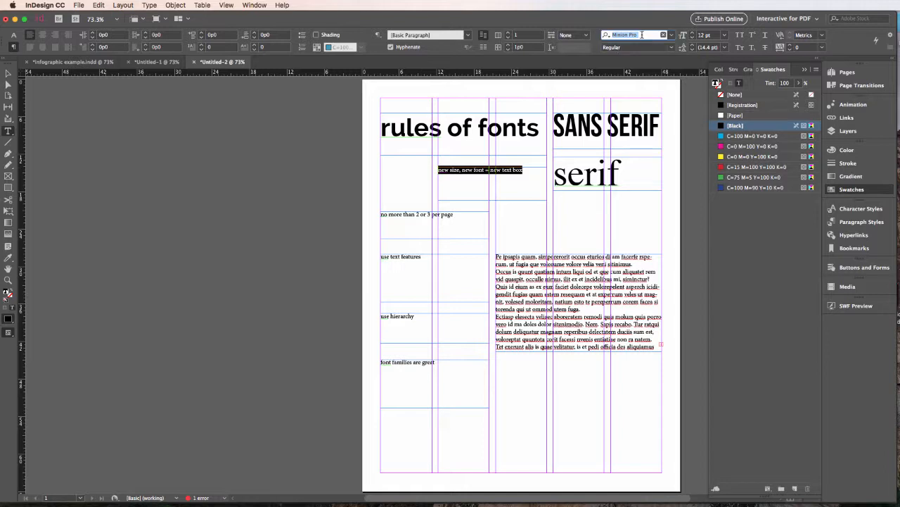
text(rale)
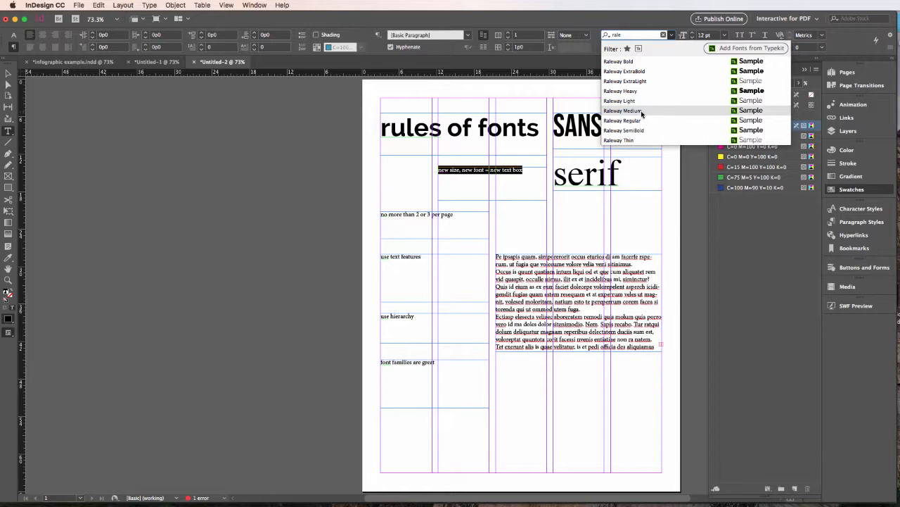
click(642, 111)
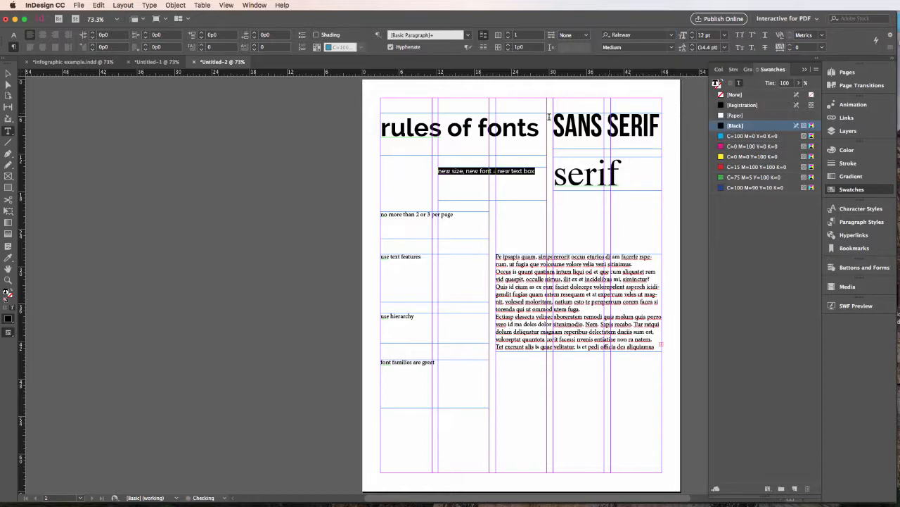
click(723, 35)
click(713, 136)
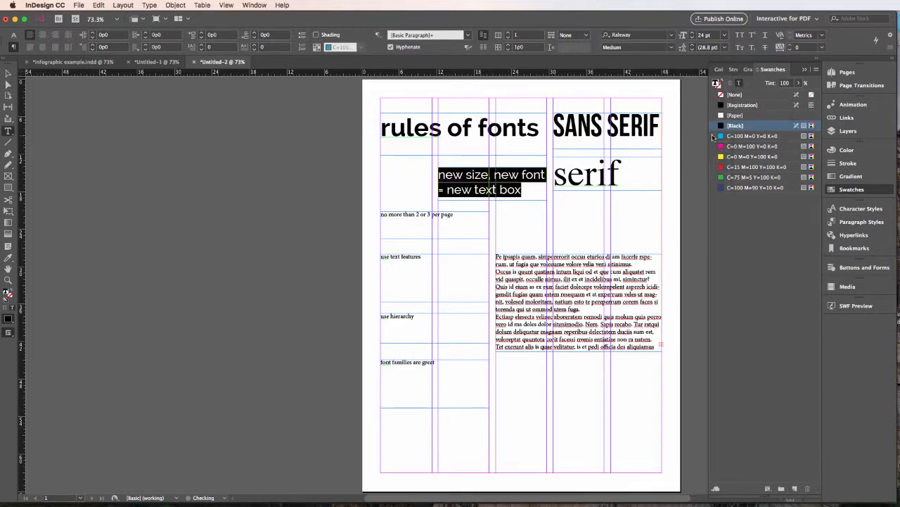
- Enlarge only the words "text box" in the "new size, new font" line to 60 pt
drag(522, 189, 474, 189)
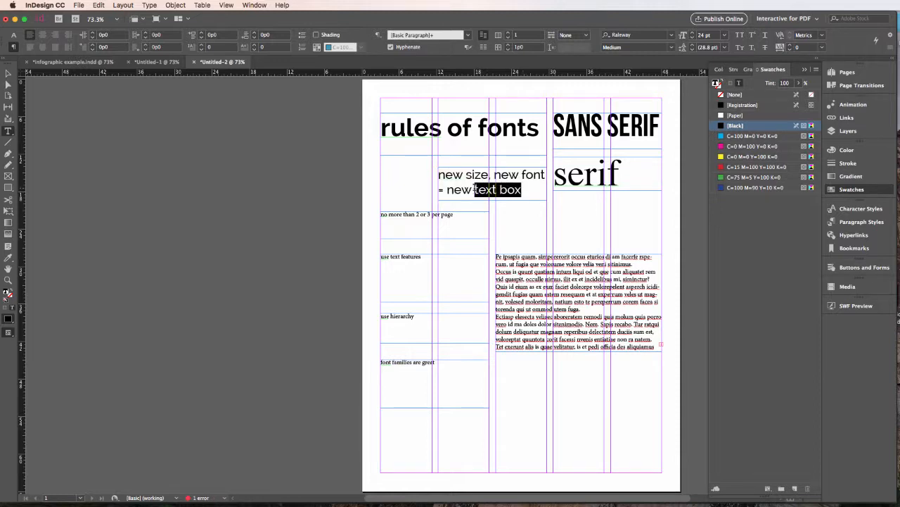
click(723, 35)
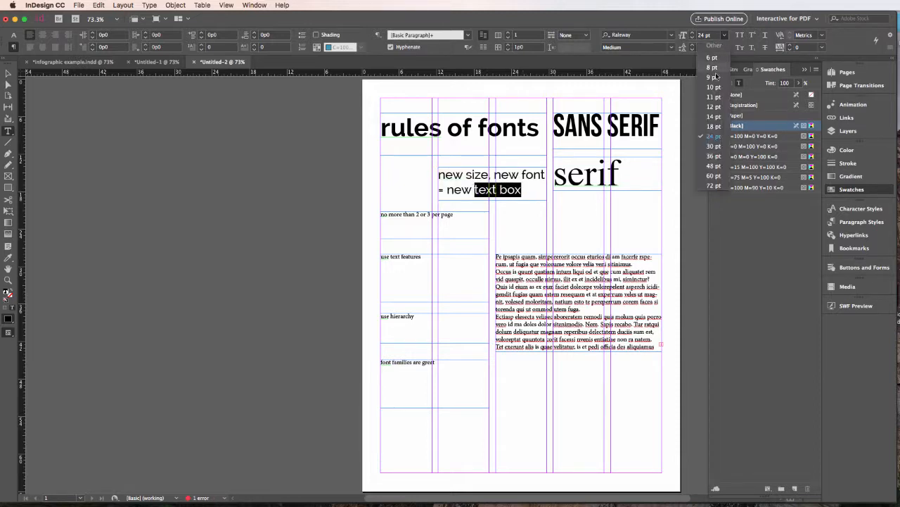
click(714, 175)
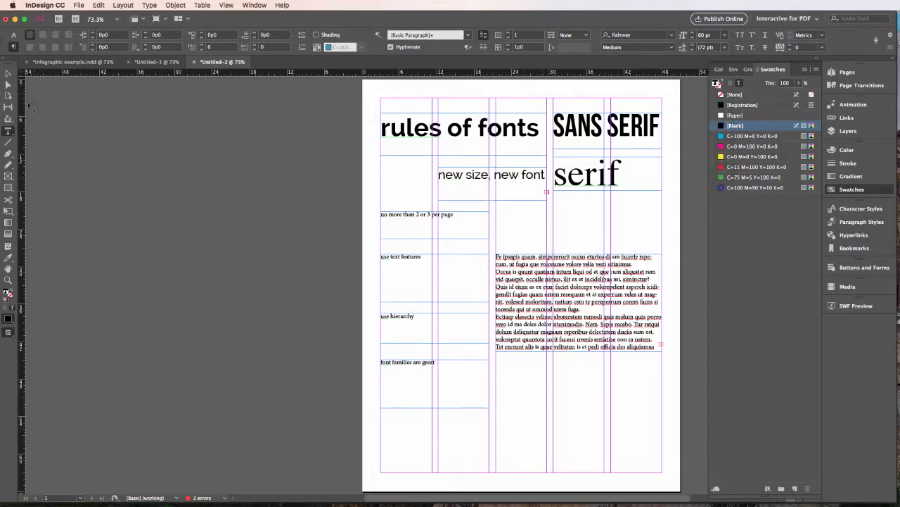
- Try lengthening the text frame of the "new size, new font" line downward and shifting it slightly up
click(7, 73)
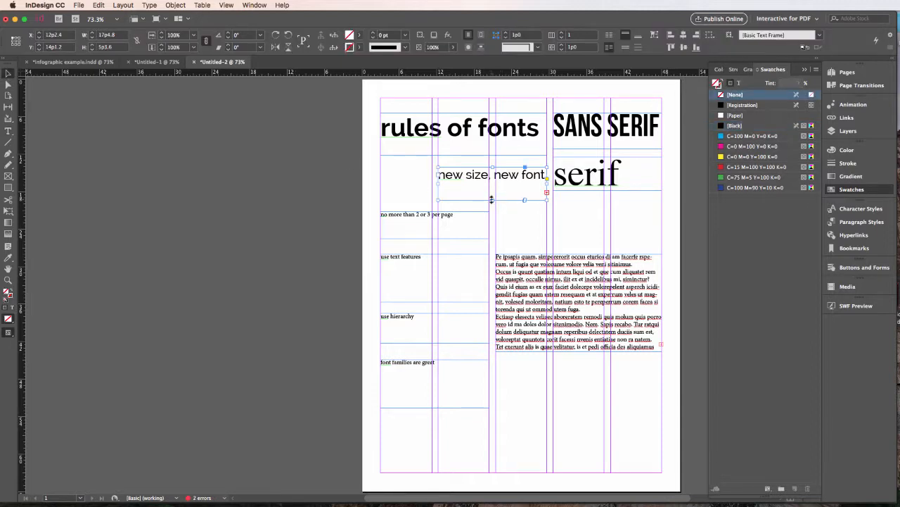
drag(492, 200, 492, 231)
drag(503, 173, 503, 166)
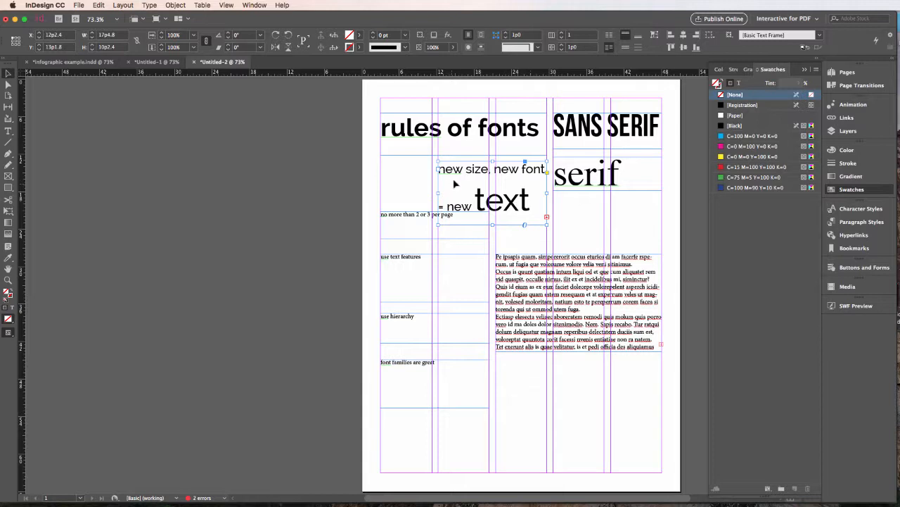
- Undo the frame's move and resize as well as the enlargement of the words "text box"
key(super+z)
key(super+z)
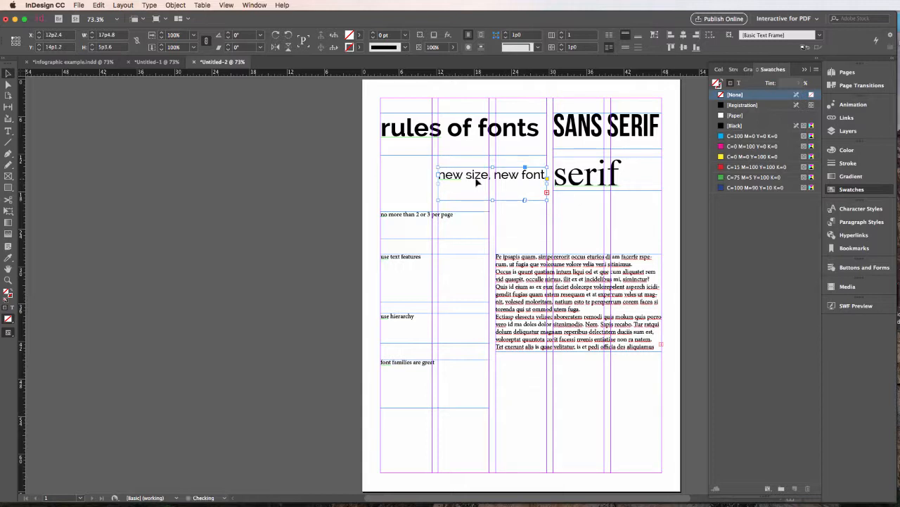
key(super+z)
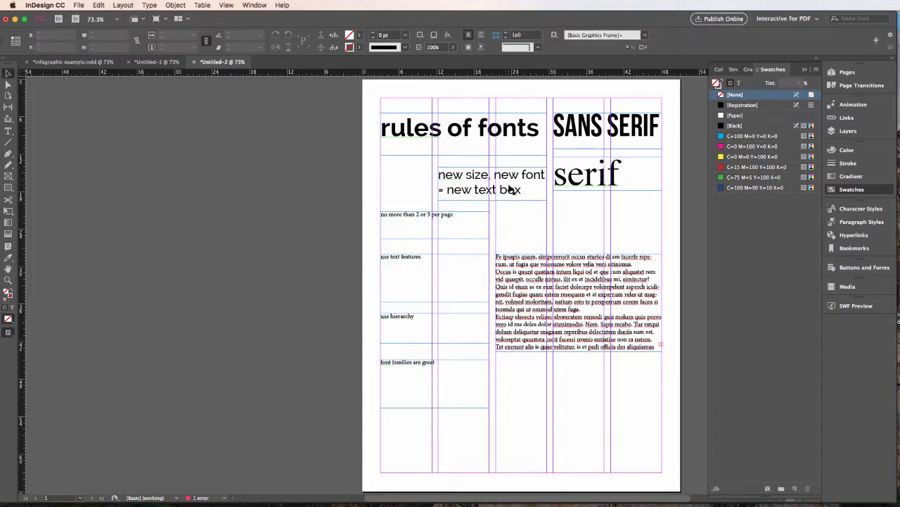
- Set the line "no more than 2 or 3 per page" in Bebas Neue at 24 pt
double_click(443, 215)
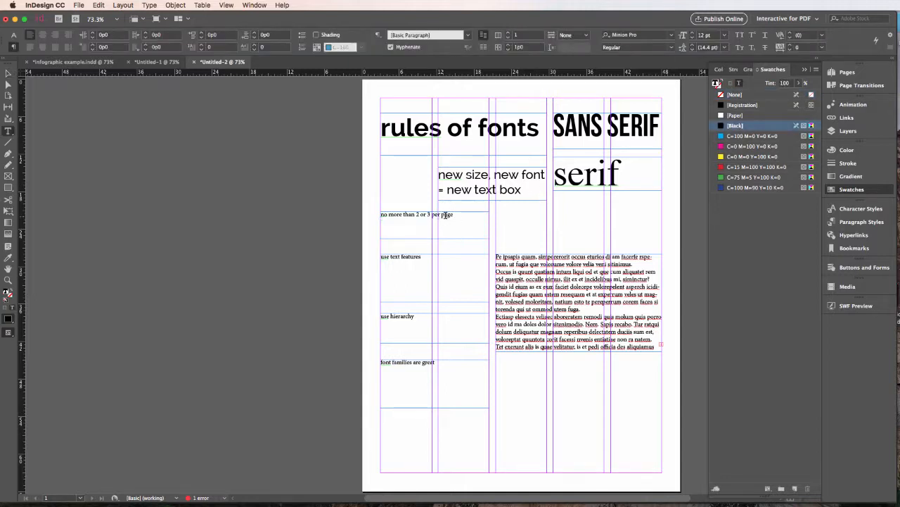
triple_click(457, 216)
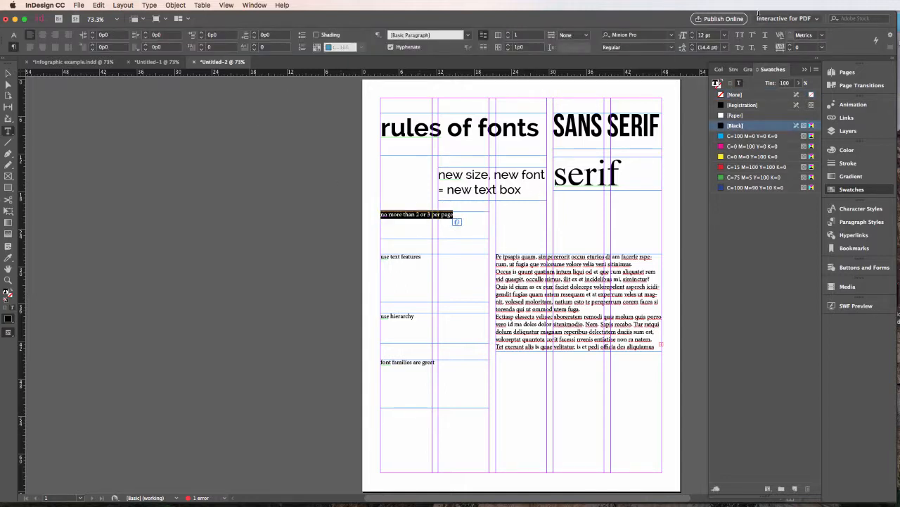
click(657, 35)
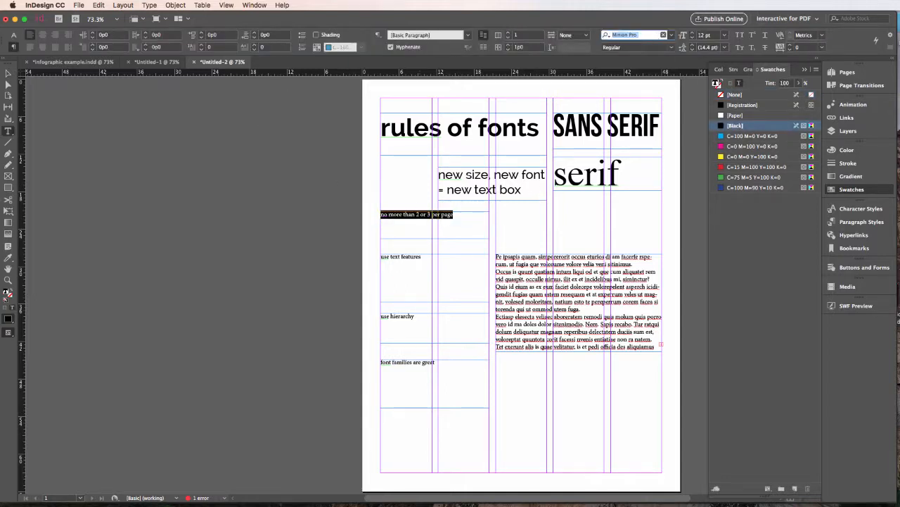
text(bebas)
key(Return)
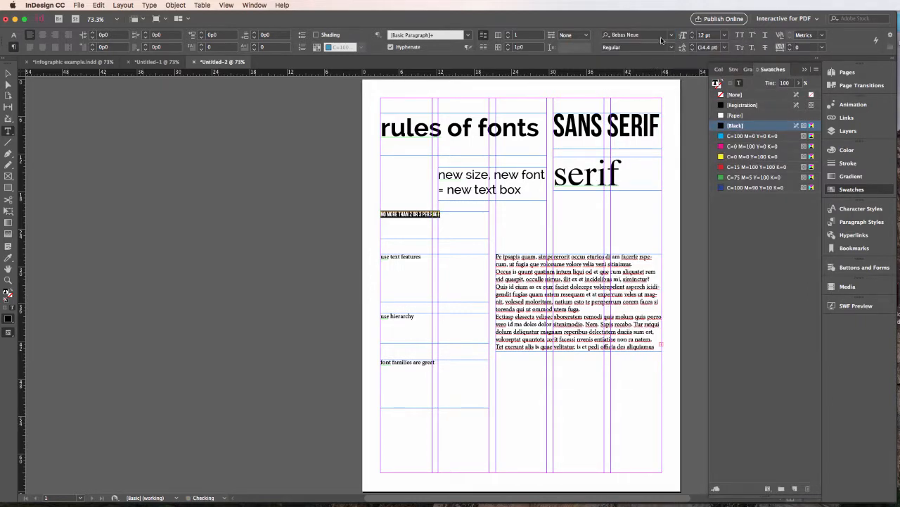
click(661, 39)
click(725, 36)
click(716, 130)
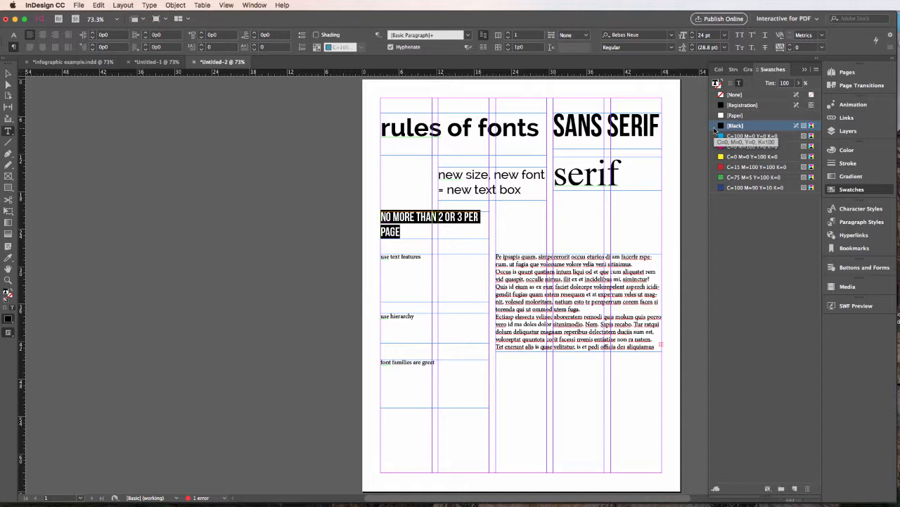
- Set the line "use text features" in Raleway Medium
drag(381, 256, 441, 258)
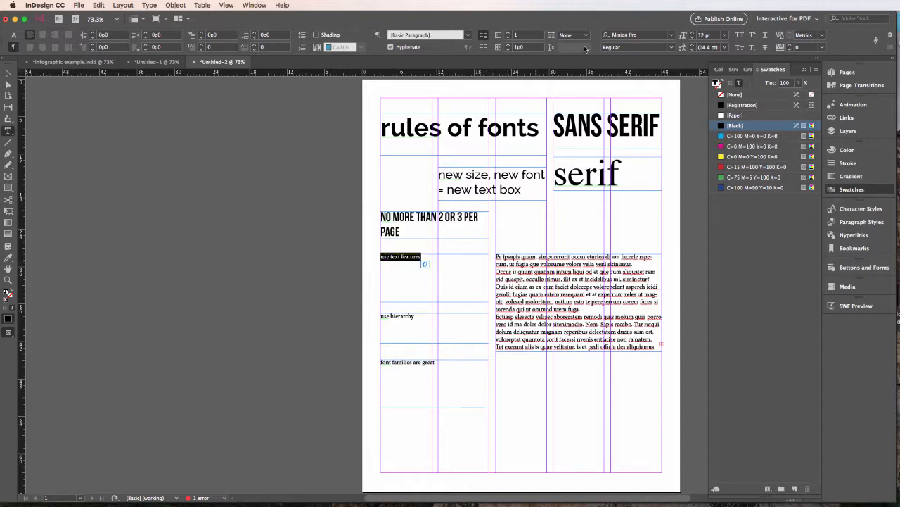
click(619, 34)
text(ral)
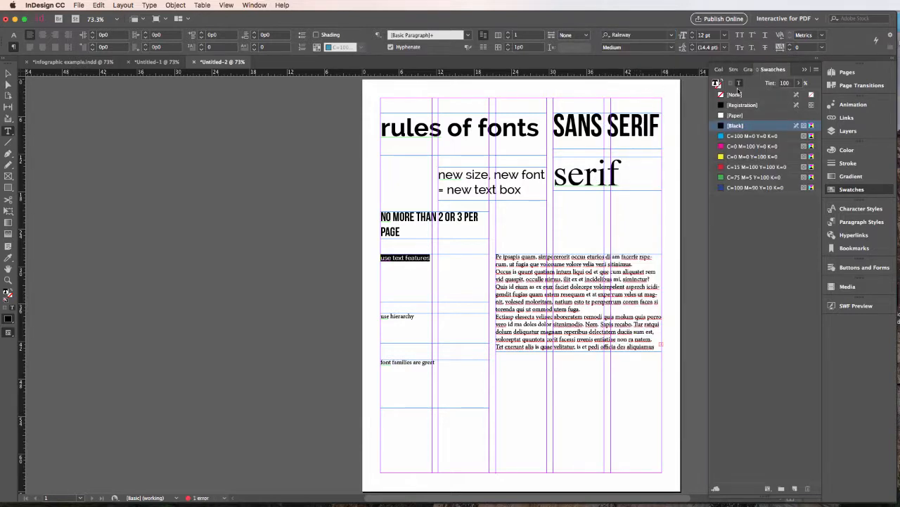
- Give the first paragraph of the body text a one-character drop cap three lines deep
click(549, 278)
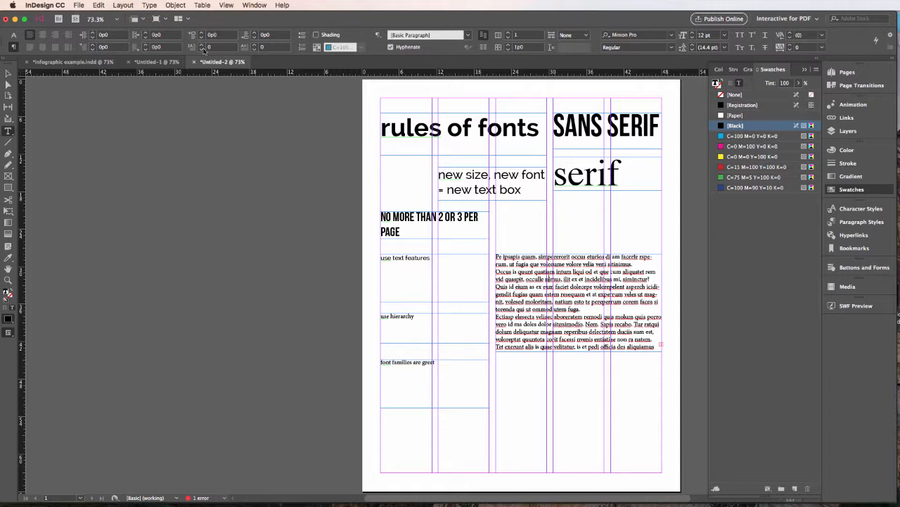
click(496, 257)
click(255, 45)
click(202, 45)
click(201, 44)
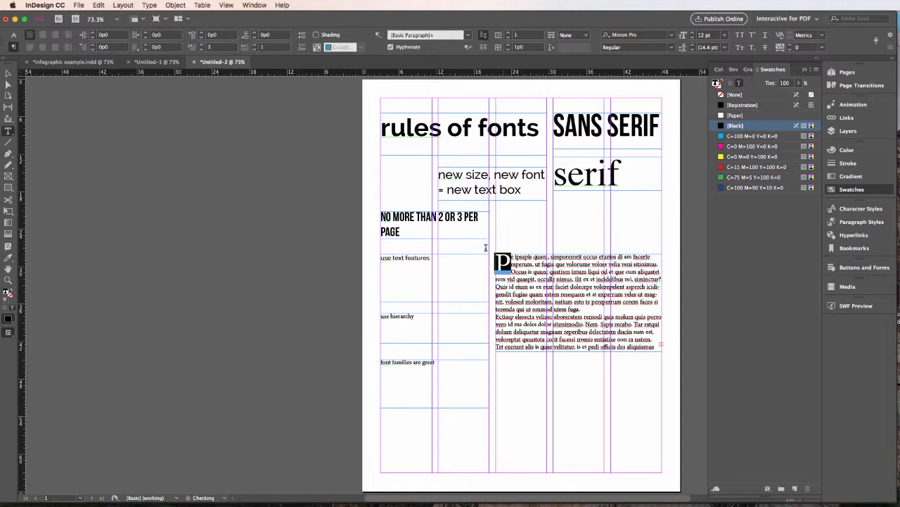
- Insert a "subheads" line above the second body paragraph and lengthen the frame downward to fit all the text
click(537, 316)
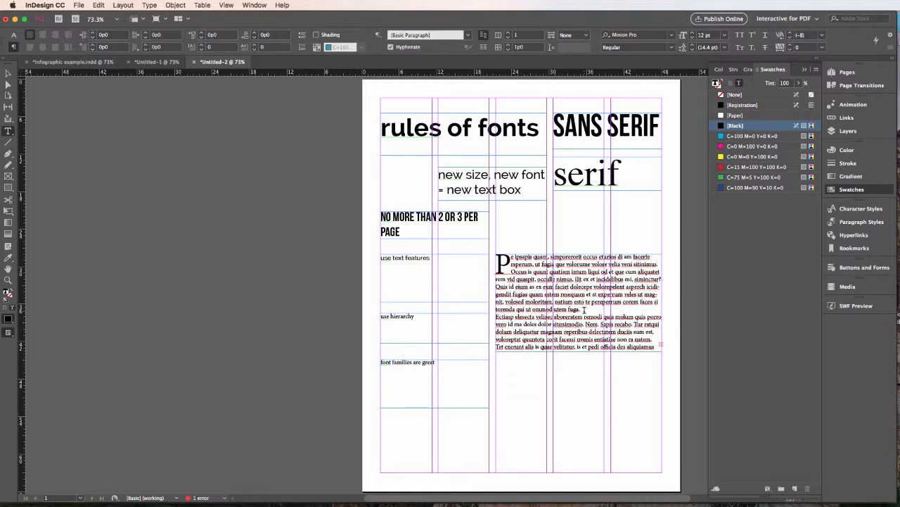
drag(578, 351, 579, 380)
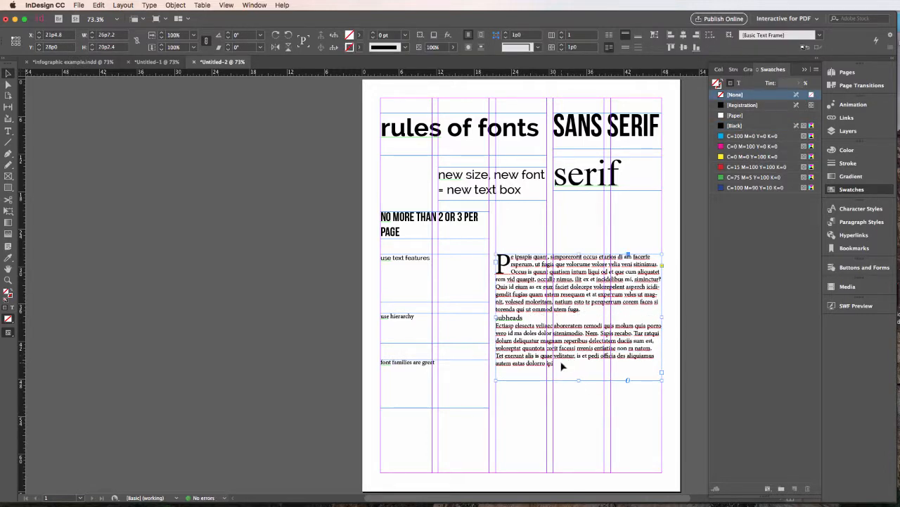
double_click(560, 365)
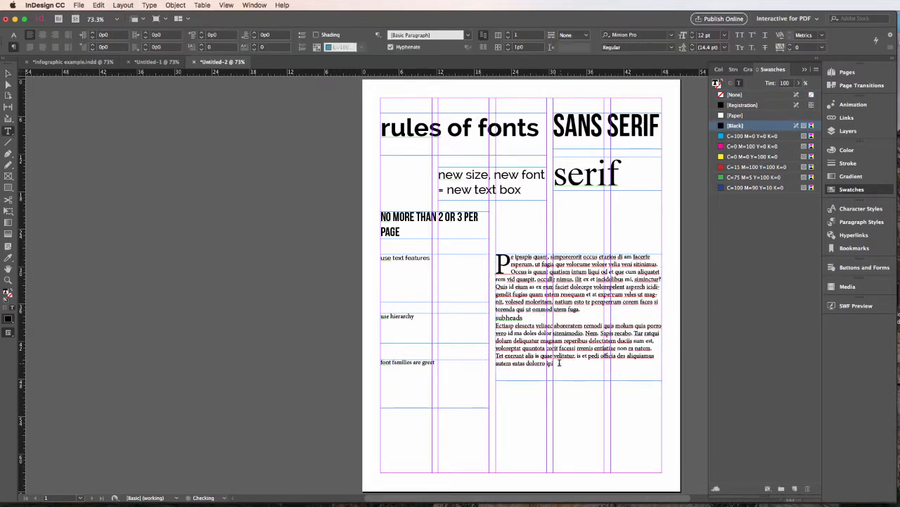
- Break the text under "subheads" into separate paragraphs and format them as a bulleted list
click(586, 334)
key(Return)
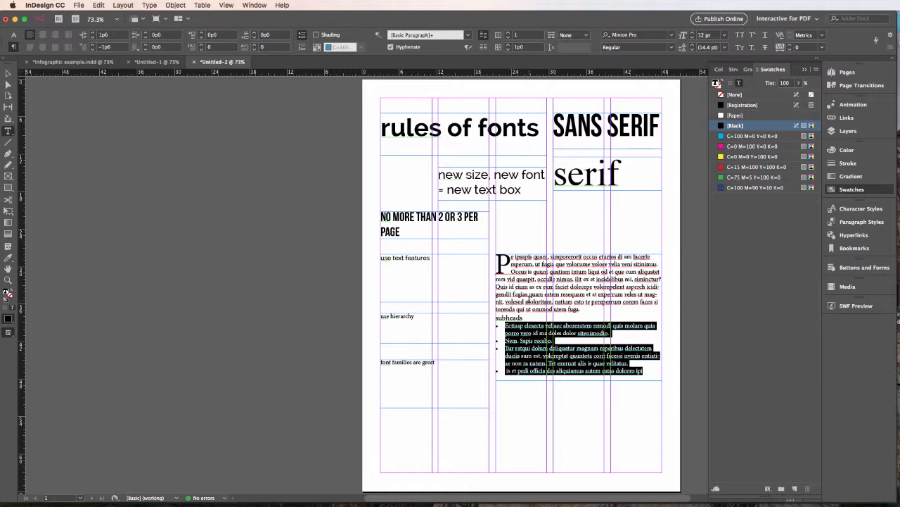
- Set "use hierarchy" in Raleway Heavy at 60 pt and widen its frame to fit the words on one line
drag(380, 316, 419, 322)
click(637, 35)
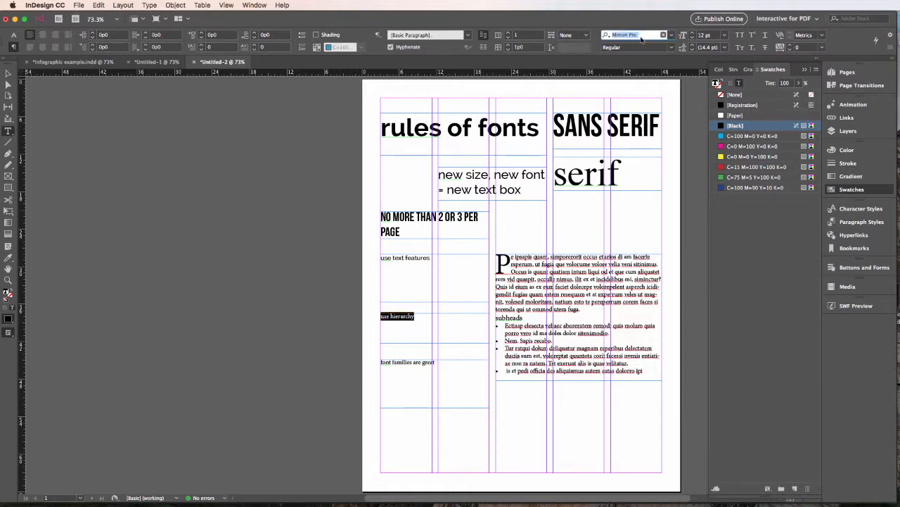
text(raley)
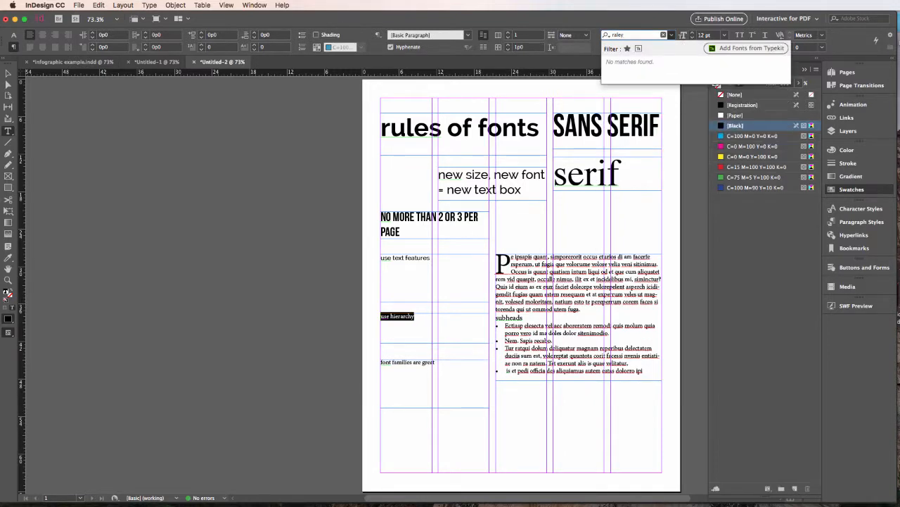
key(Return)
click(725, 35)
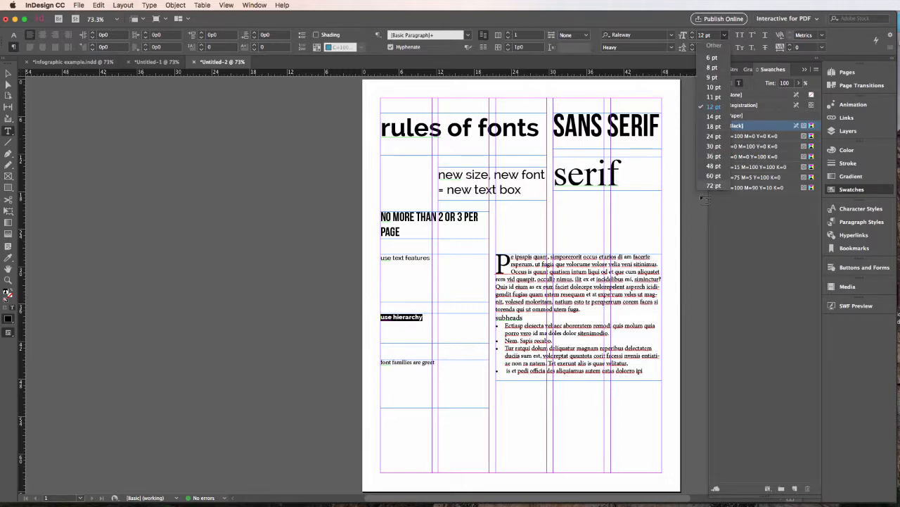
click(713, 175)
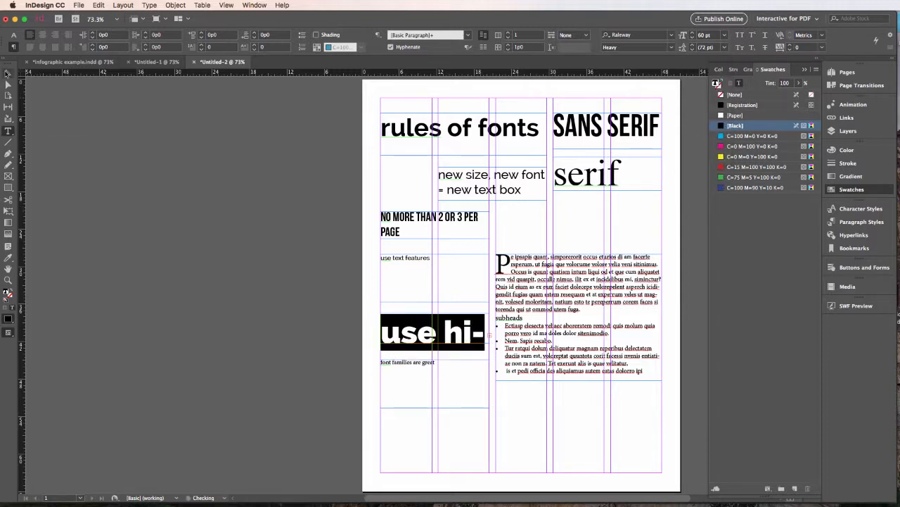
click(7, 73)
drag(487, 335, 655, 335)
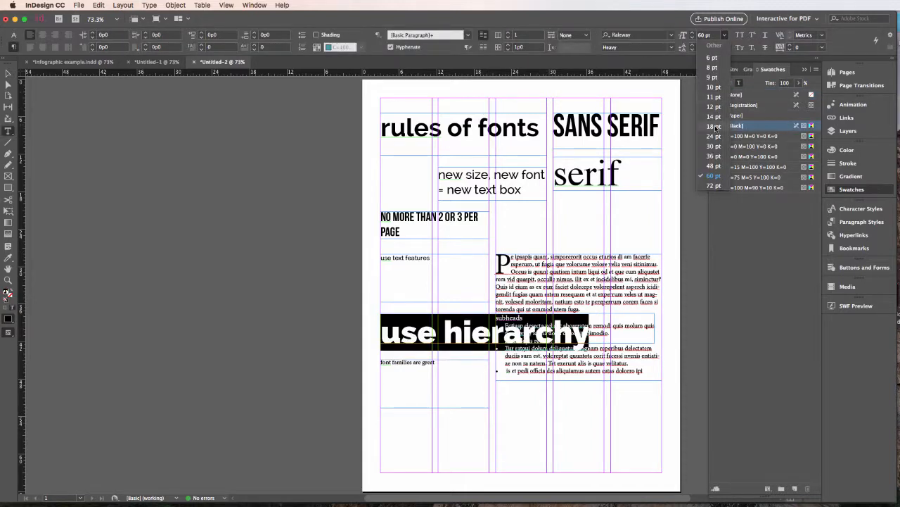
- Reduce "use hierarchy" to 18 pt and change its weight to Regular
click(713, 126)
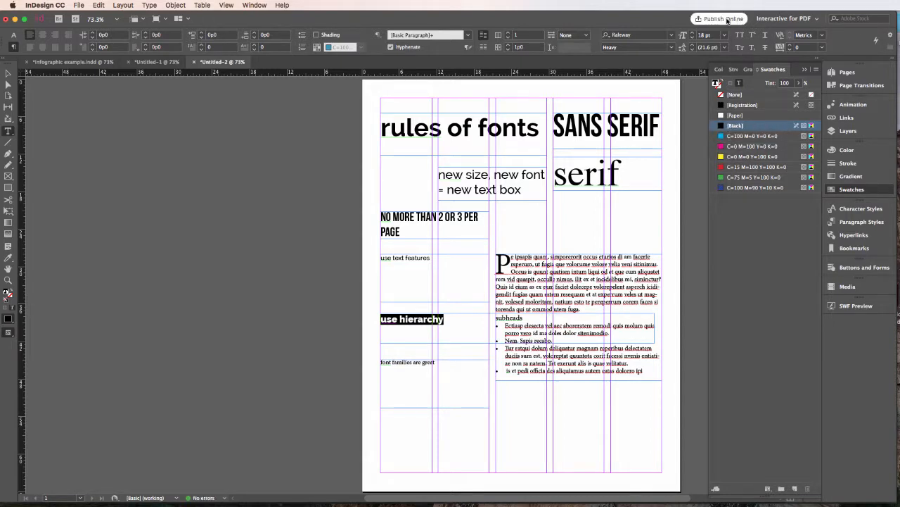
click(674, 49)
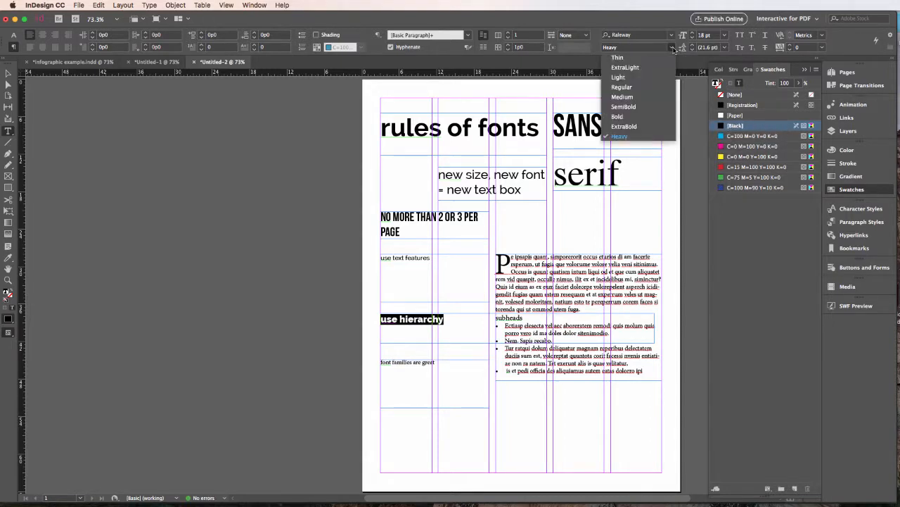
click(631, 88)
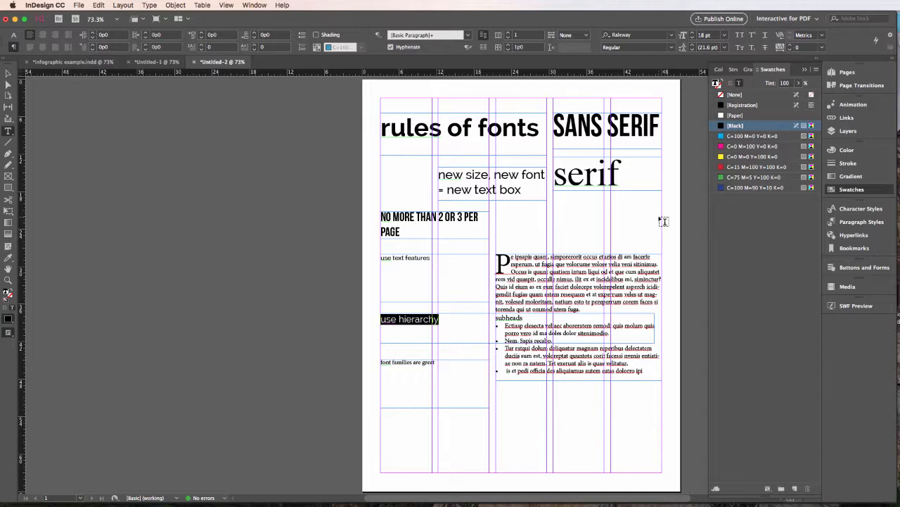
- Set the line "font families are great" in Raleway SemiBold at 18 pt
drag(441, 363, 378, 365)
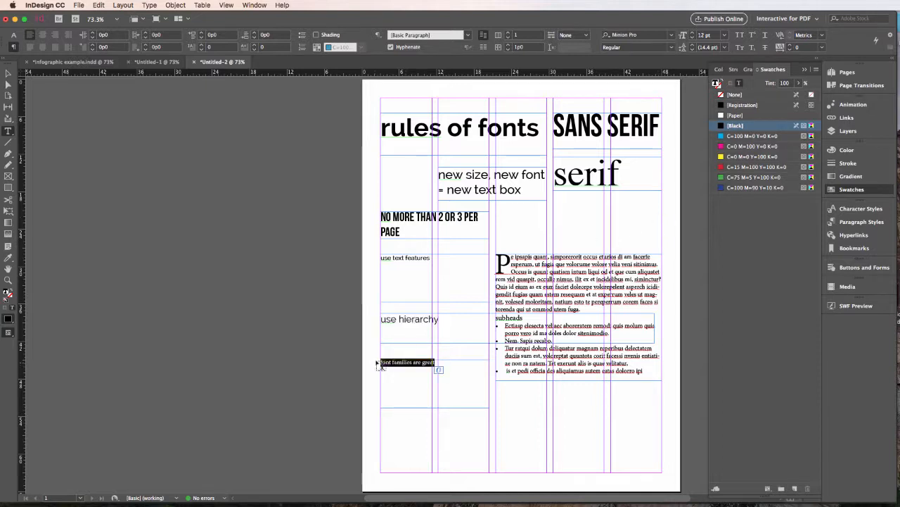
click(650, 36)
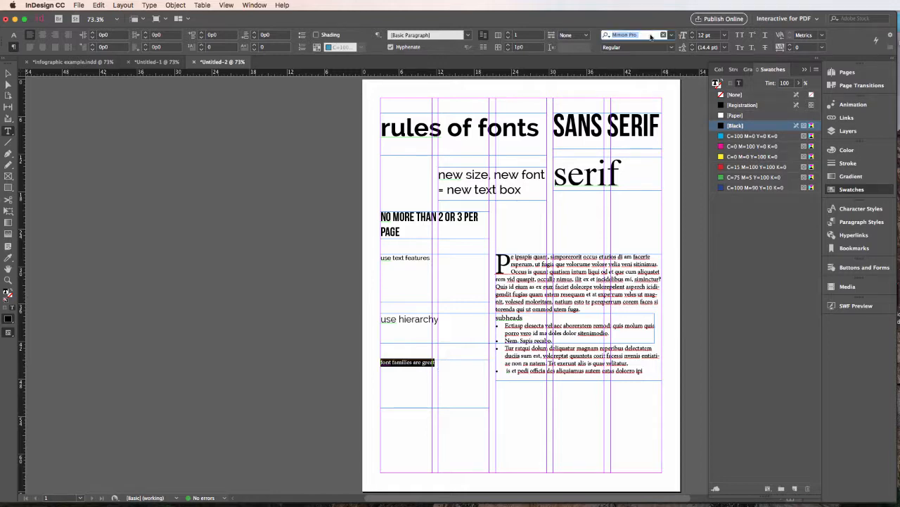
text(ral)
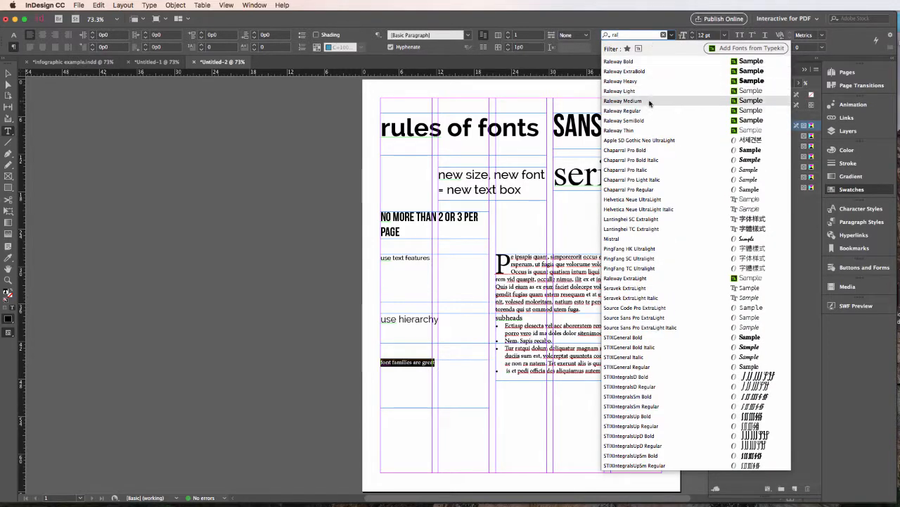
click(651, 121)
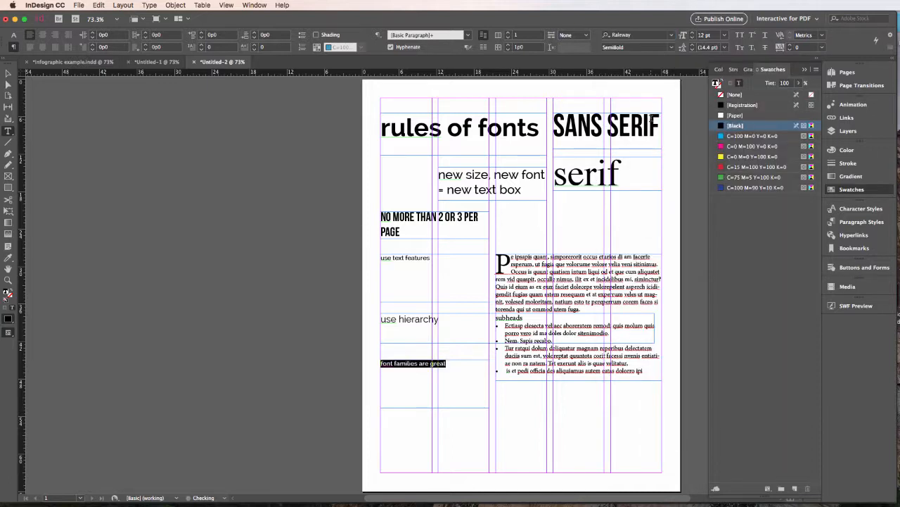
click(724, 34)
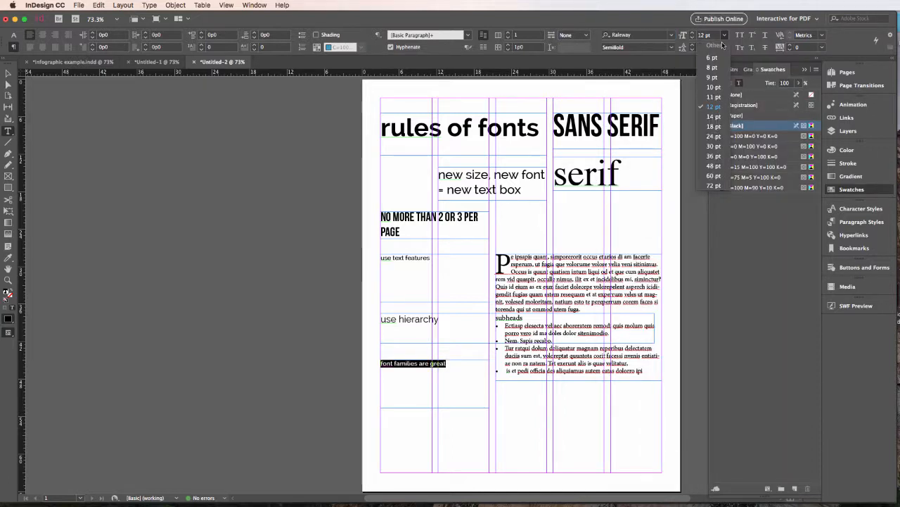
click(716, 128)
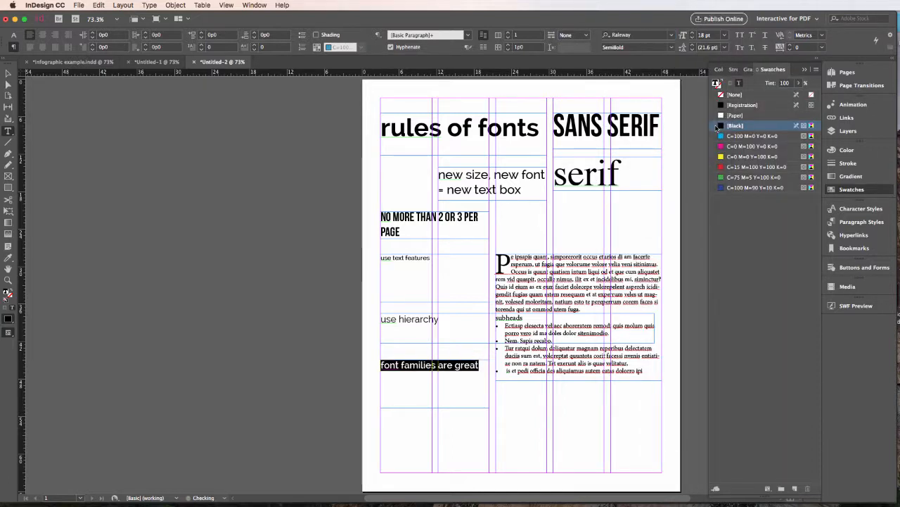
click(477, 365)
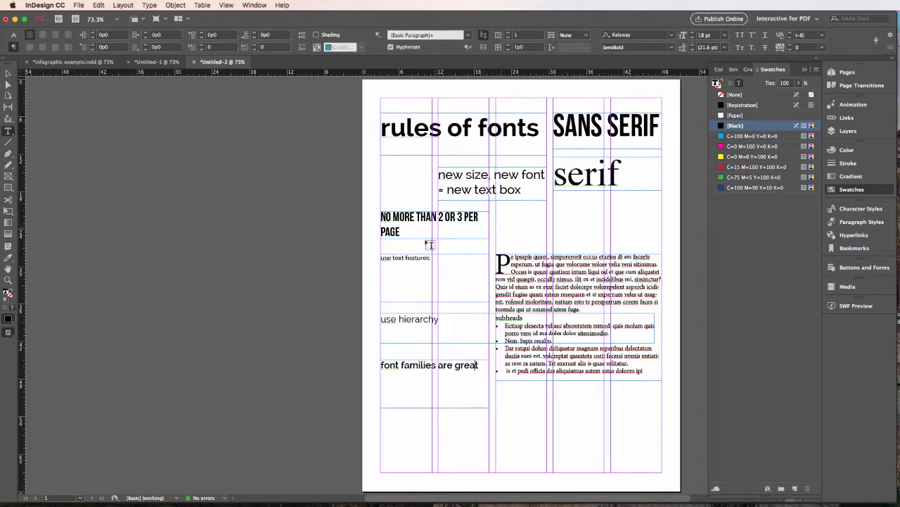
- Look up the Avenir and Times font families to compare which weights and styles each one offers
click(643, 37)
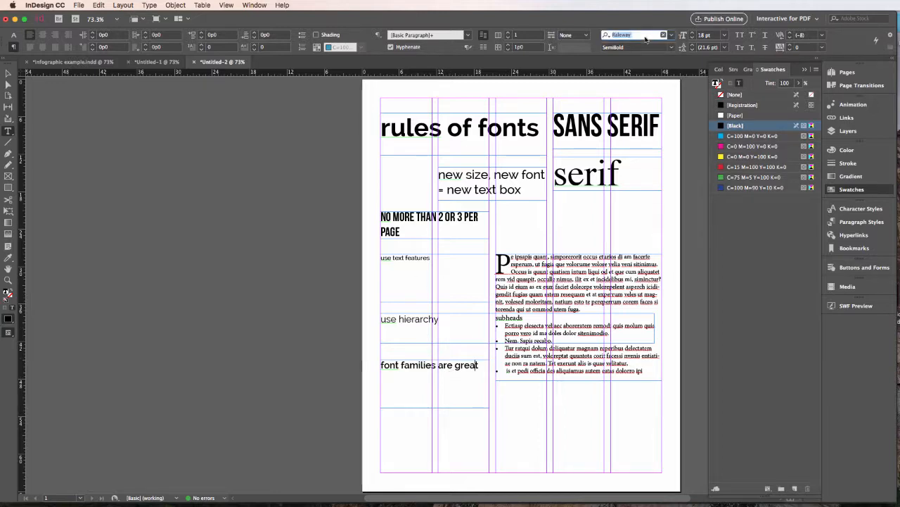
text(aven)
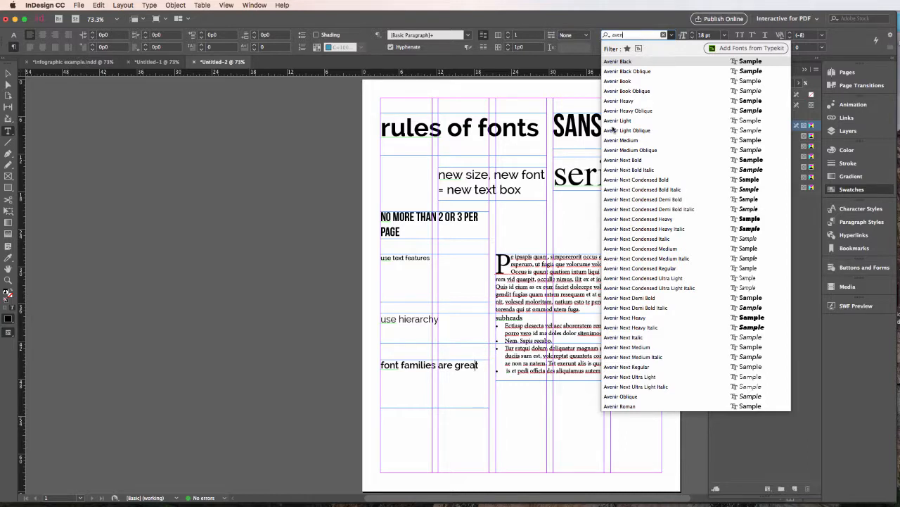
click(637, 34)
text(time)
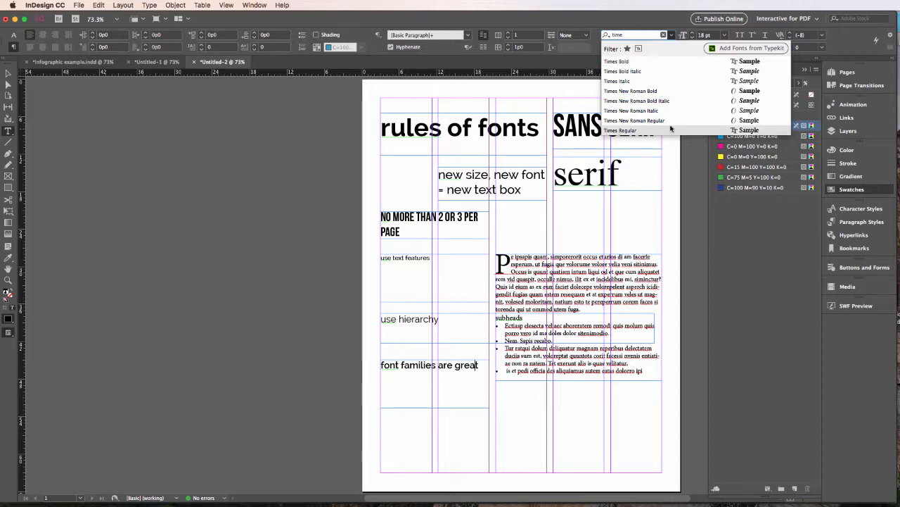
click(599, 95)
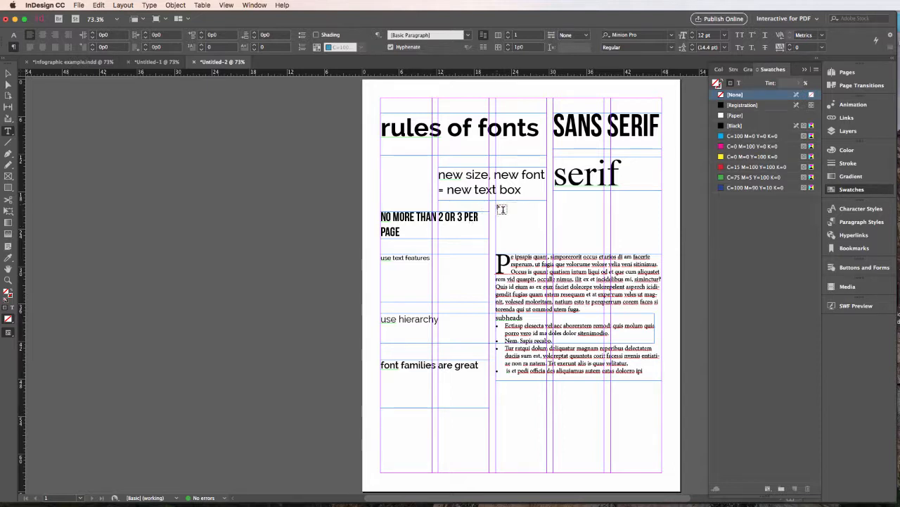
- Add a text frame above the body text reading "text goes here" in SchoolHouse Cursive at 60 pt
drag(495, 205, 662, 241)
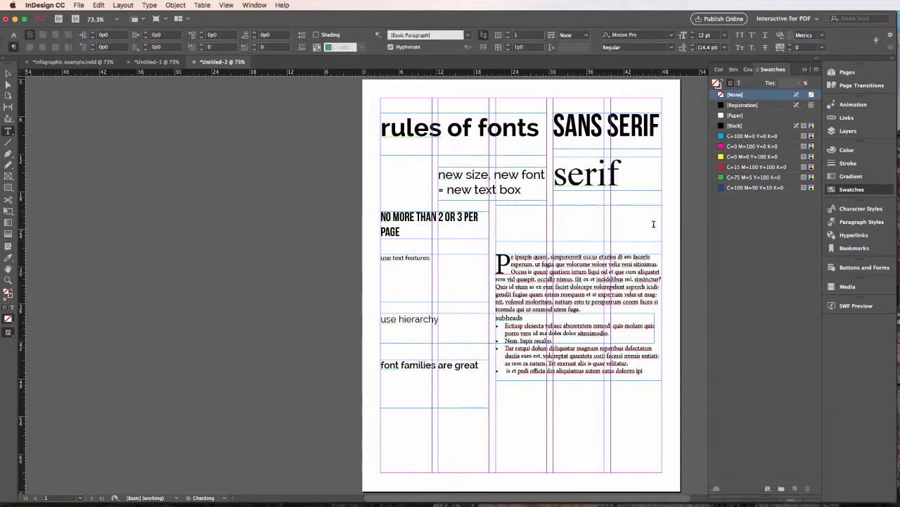
click(645, 35)
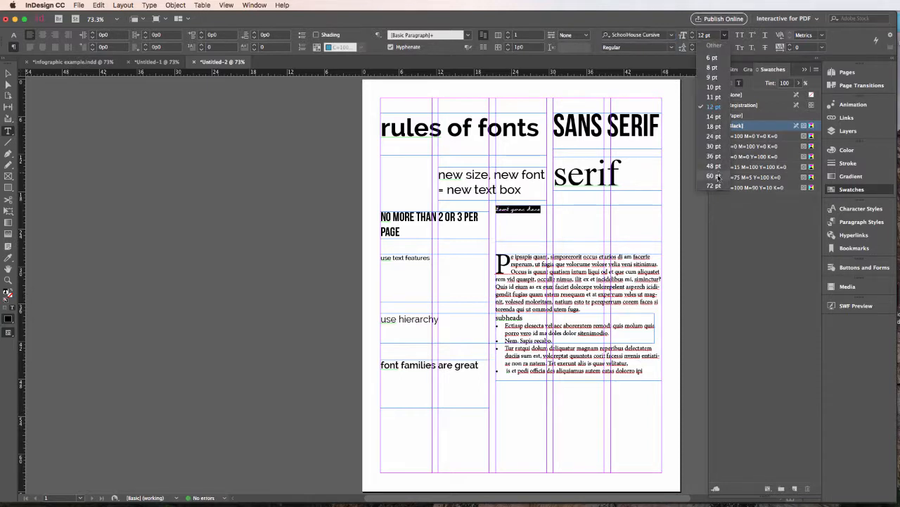
click(720, 177)
click(590, 219)
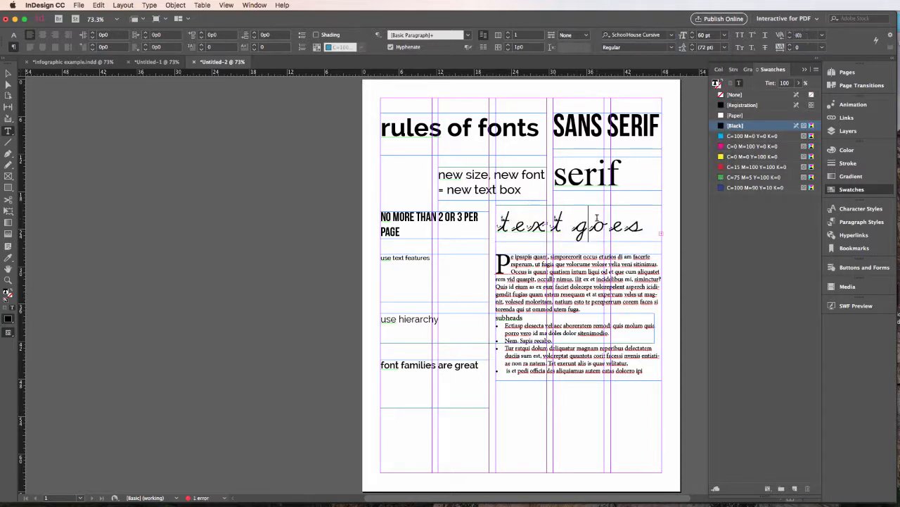